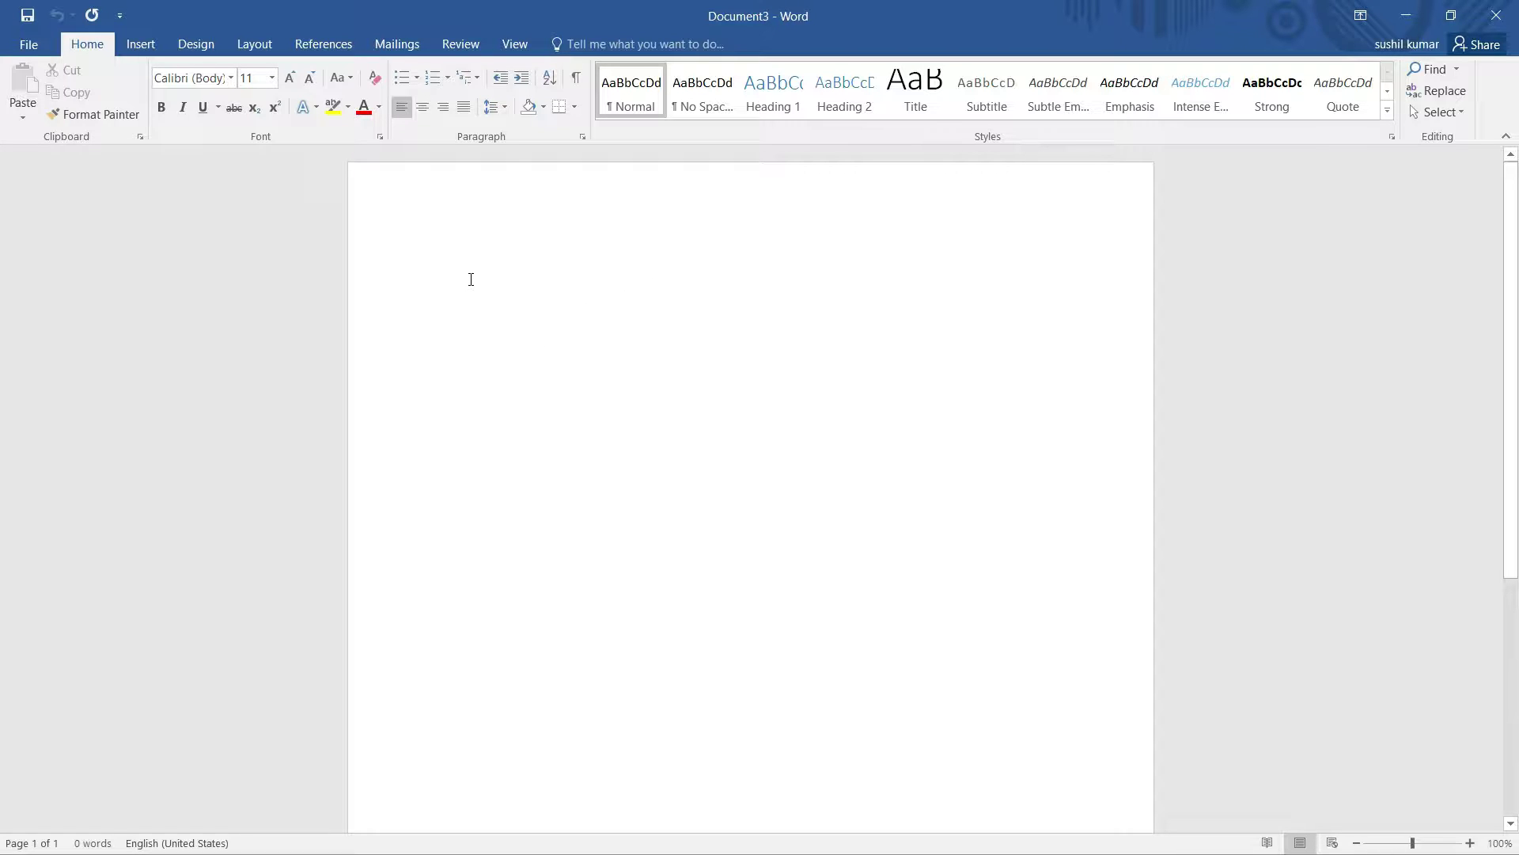
# Type 'My name is xyz' on the blank page and select the line.
pyautogui.write('My')
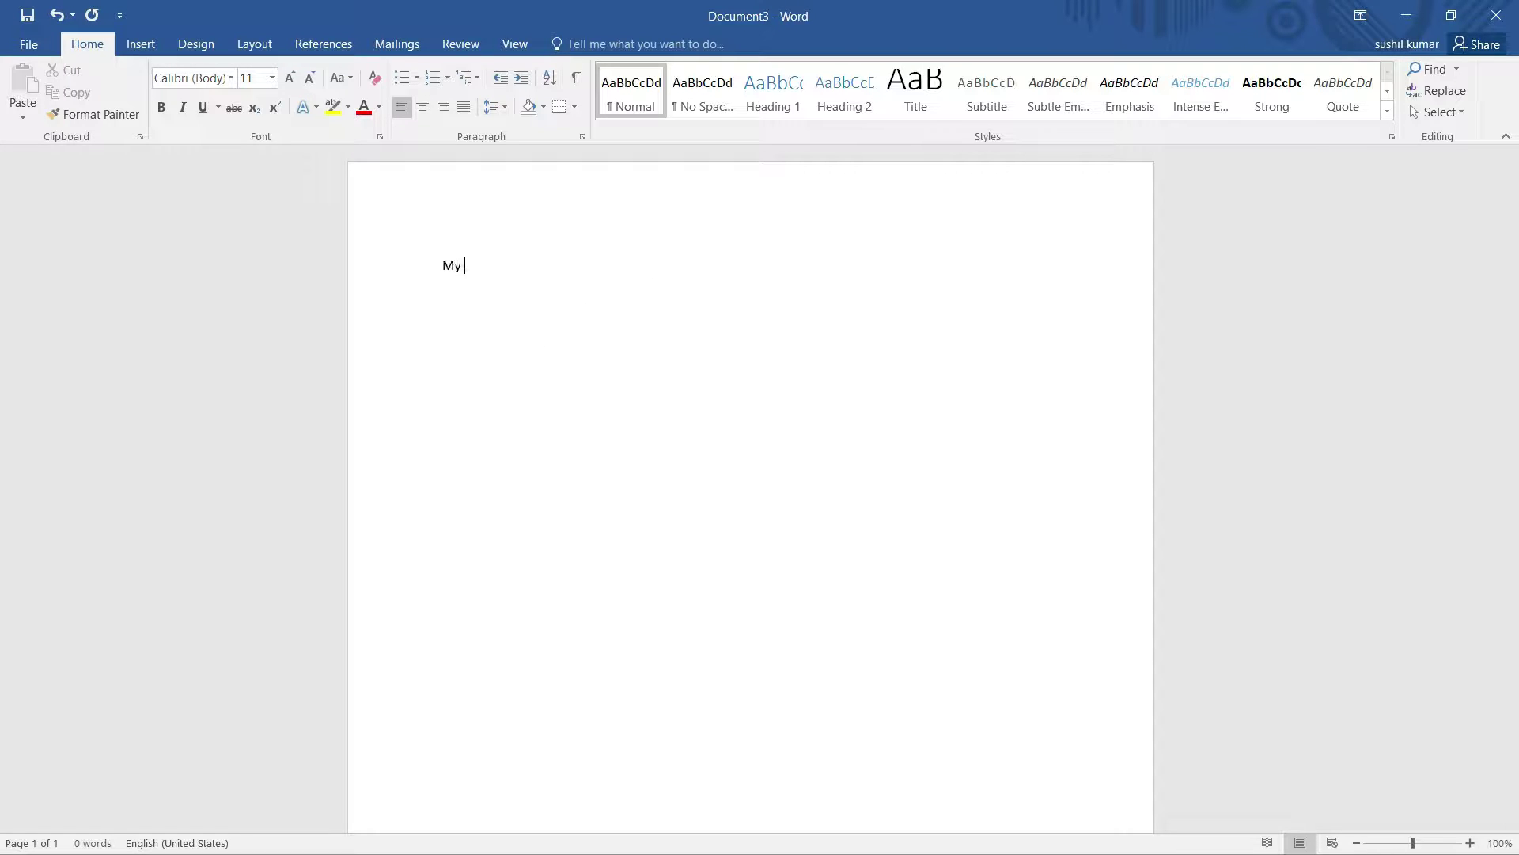
pyautogui.write(' name is ')
pyautogui.write('xyz')
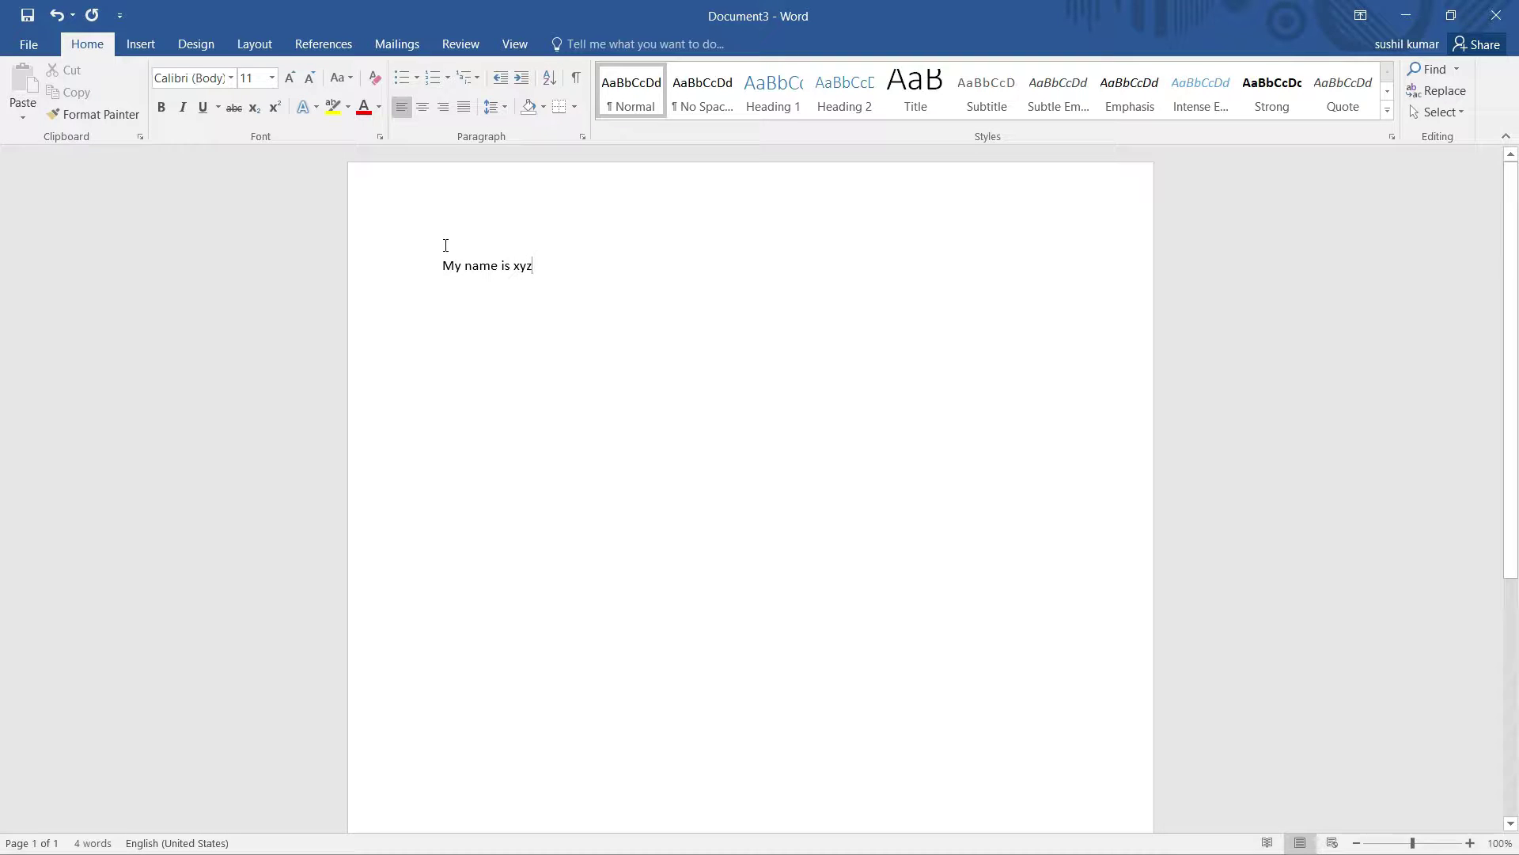
pyautogui.moveTo(441, 266); pyautogui.dragTo(348, 194)
# Set the selected 'My name is xyz' line to 72-point font size.
pyautogui.click(271, 77)
pyautogui.click(248, 289)
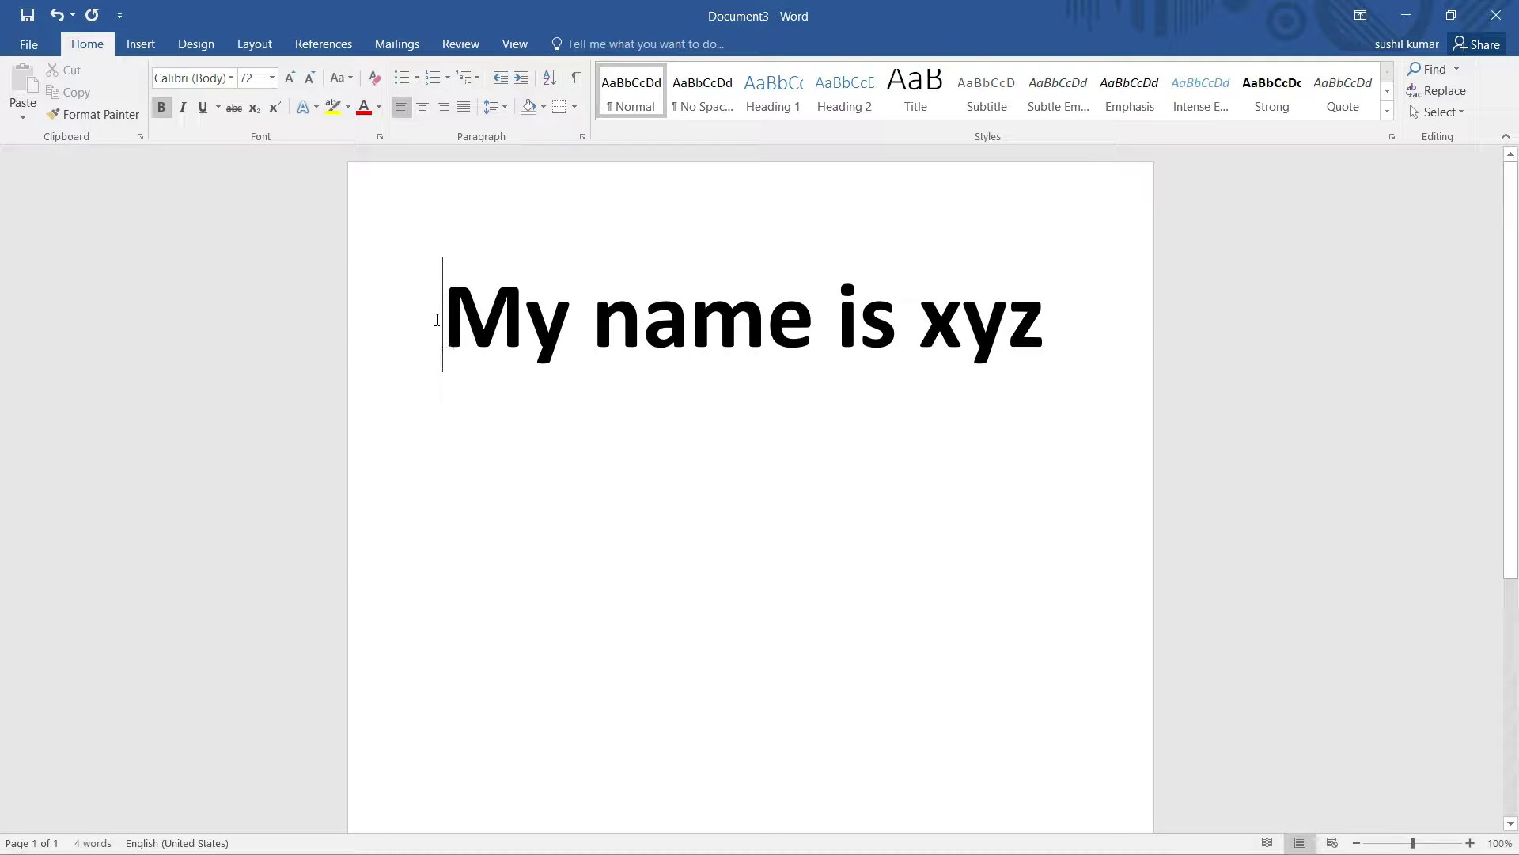
pyautogui.click(416, 77)
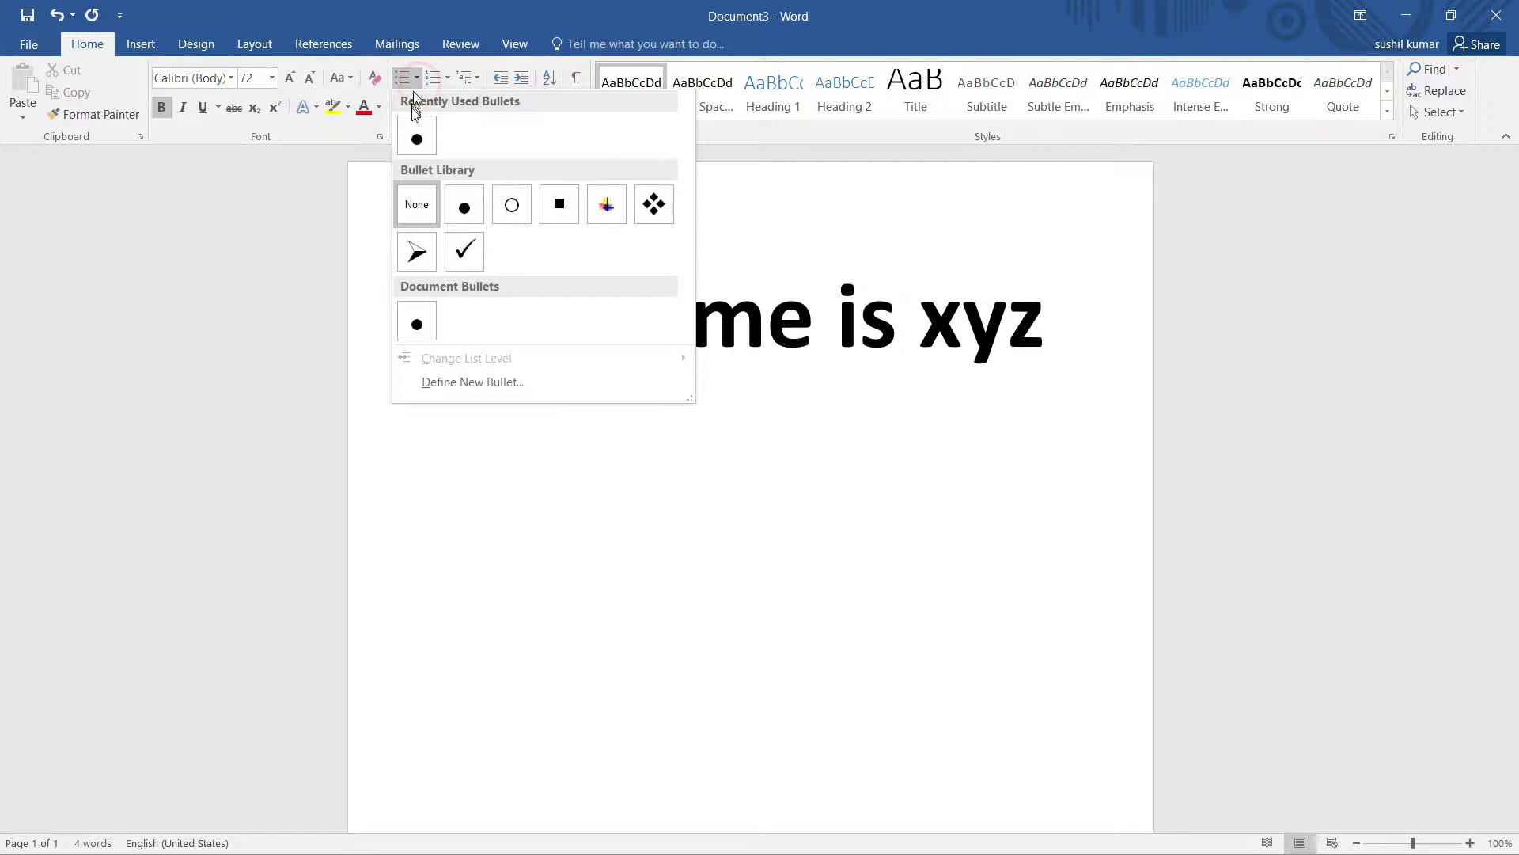
# Give the 'My name is xyz' line a filled round bullet from the Bullet Library.
pyautogui.click(462, 206)
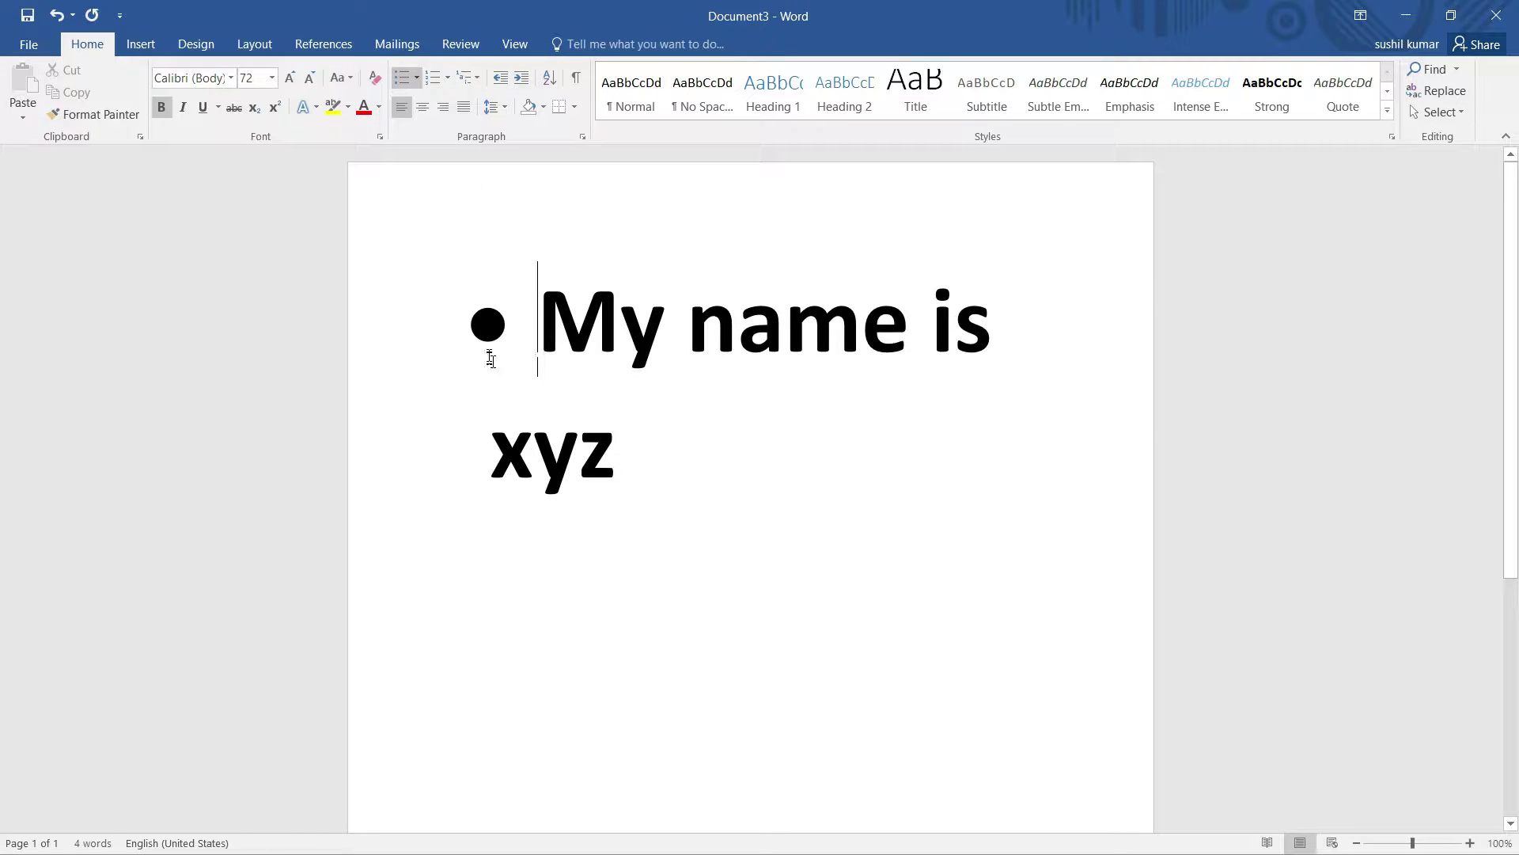
pyautogui.click(414, 80)
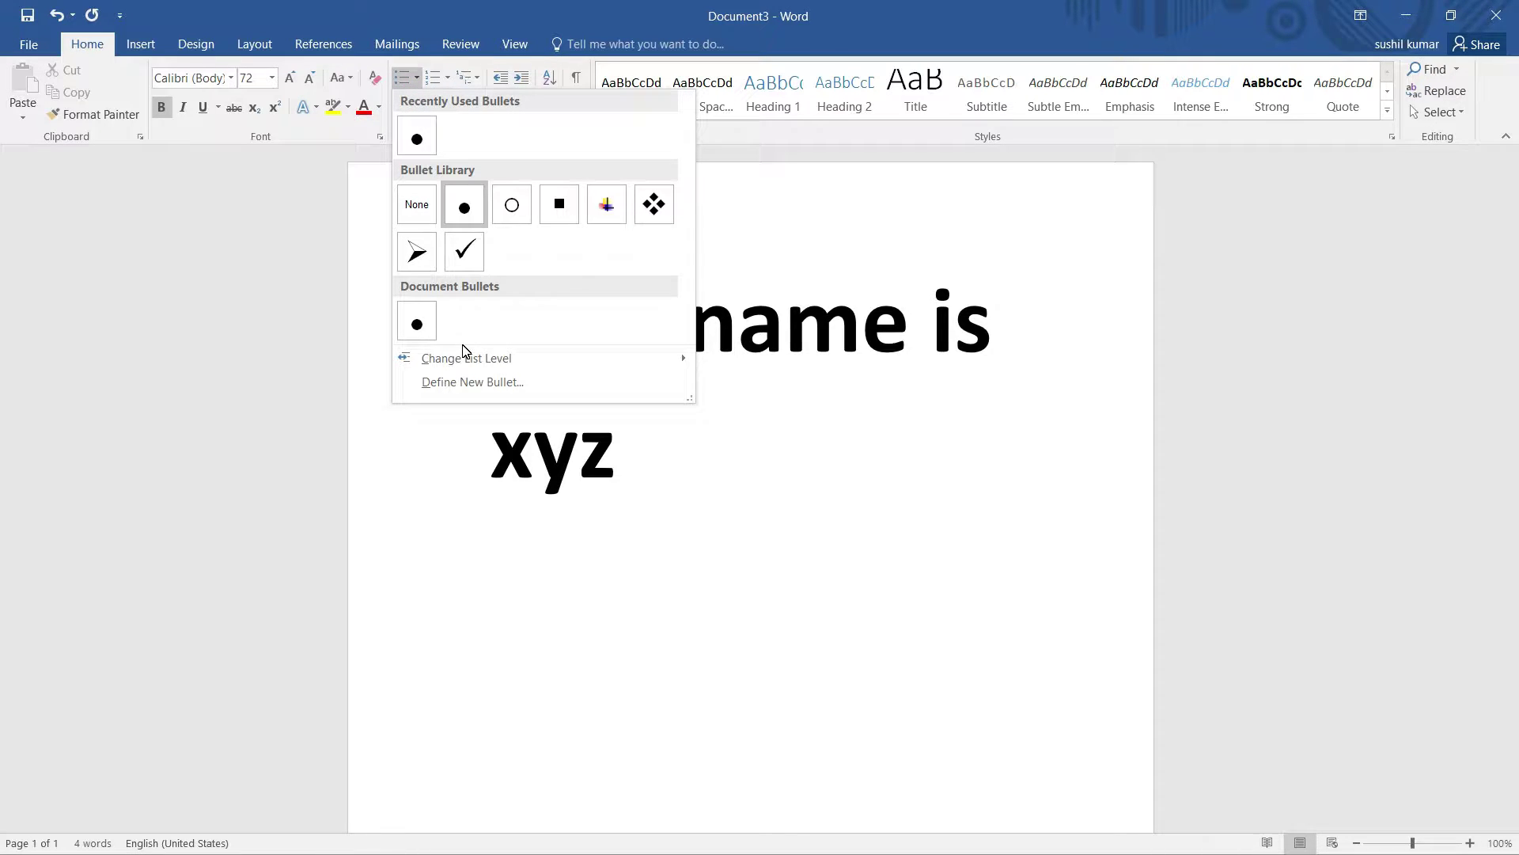
# Define a new bullet using the circled-times symbol (Symbol font, code 196).
pyautogui.click(473, 383)
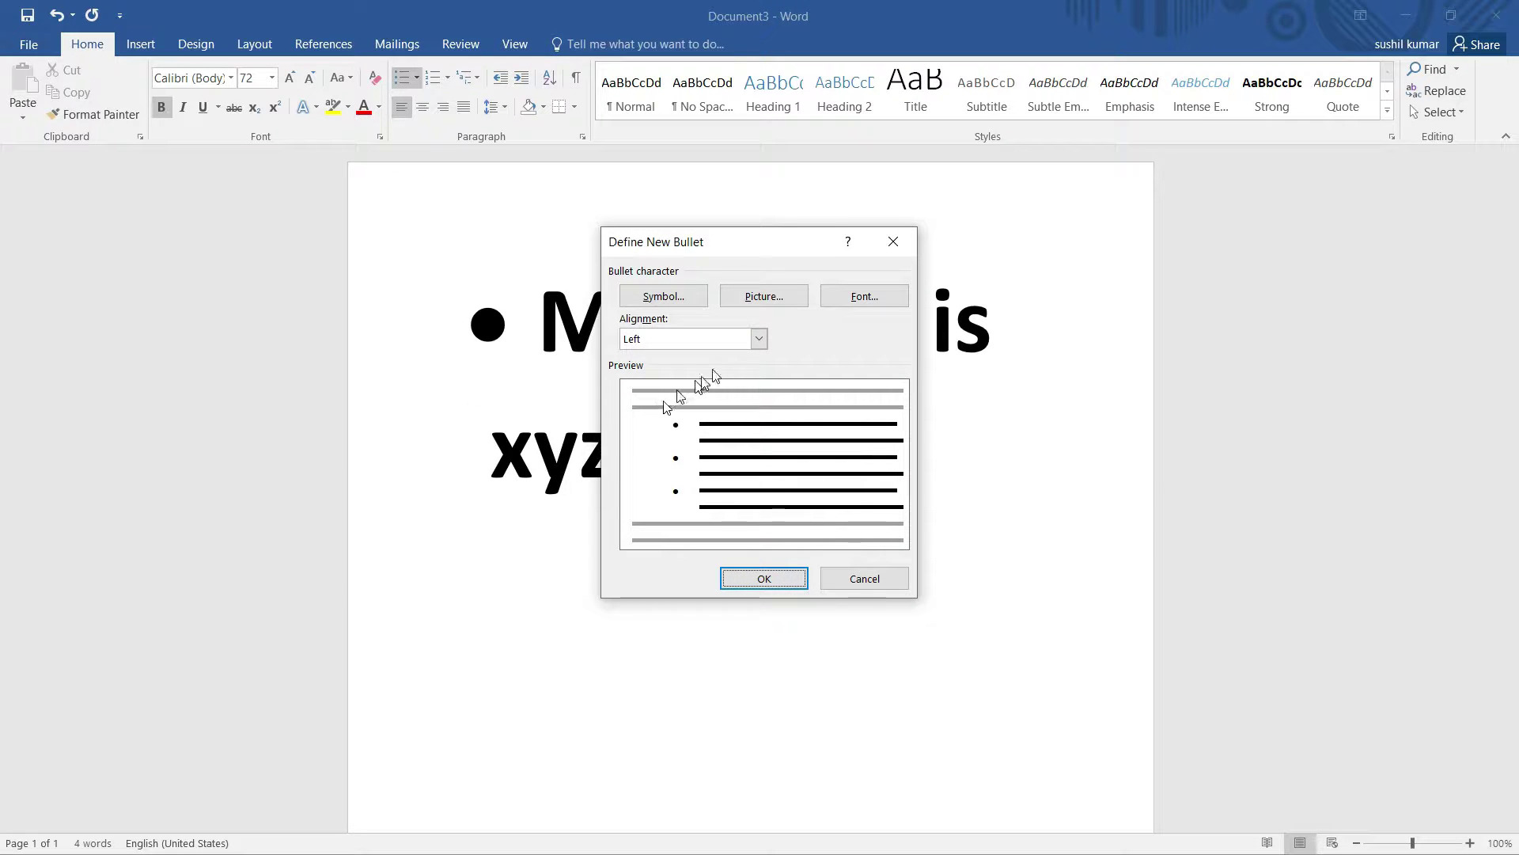
pyautogui.click(696, 296)
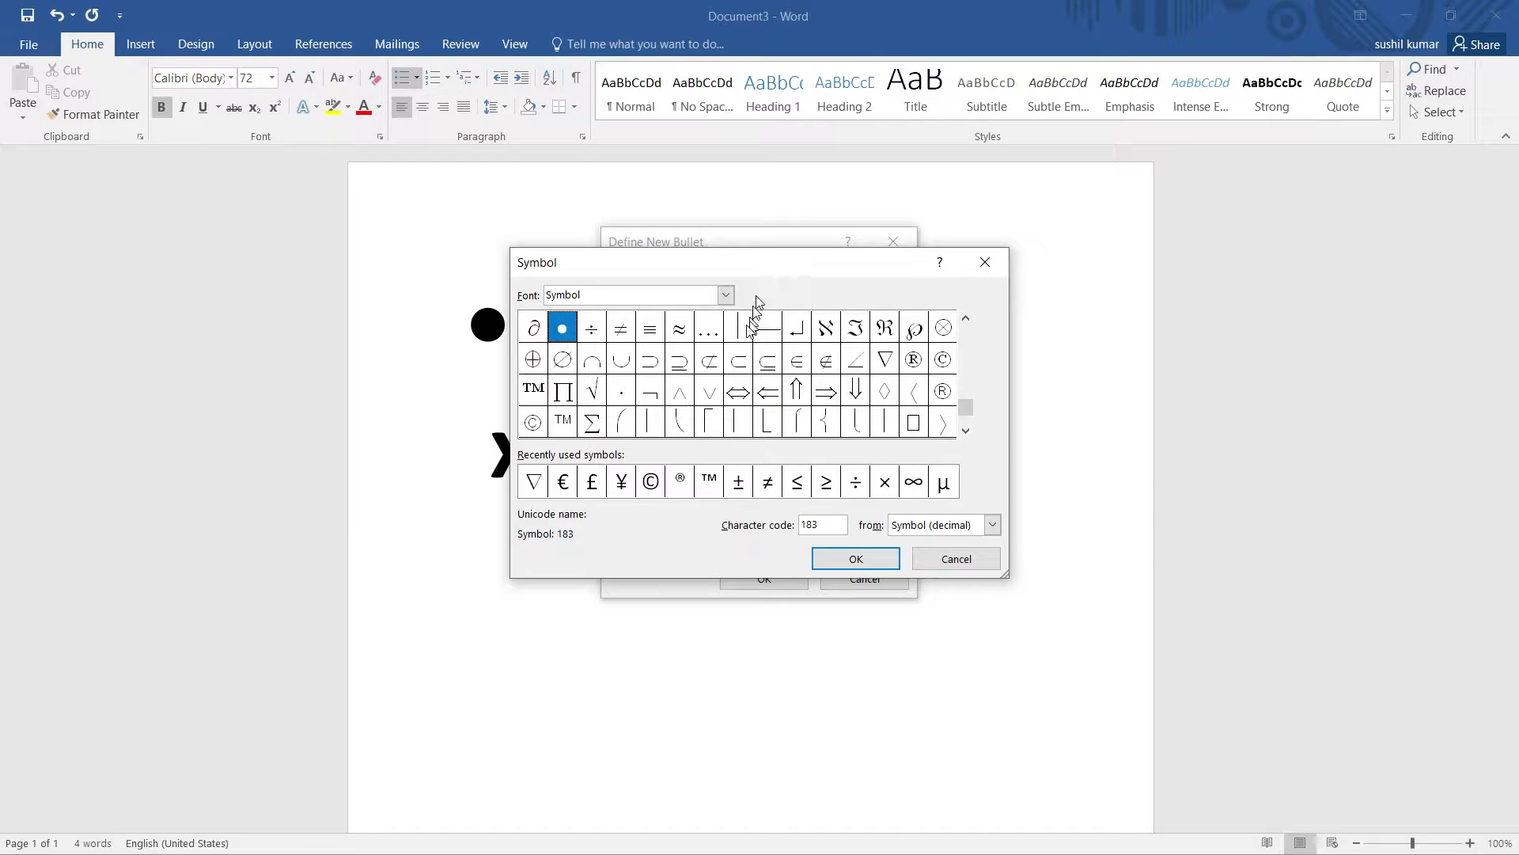
pyautogui.click(943, 331)
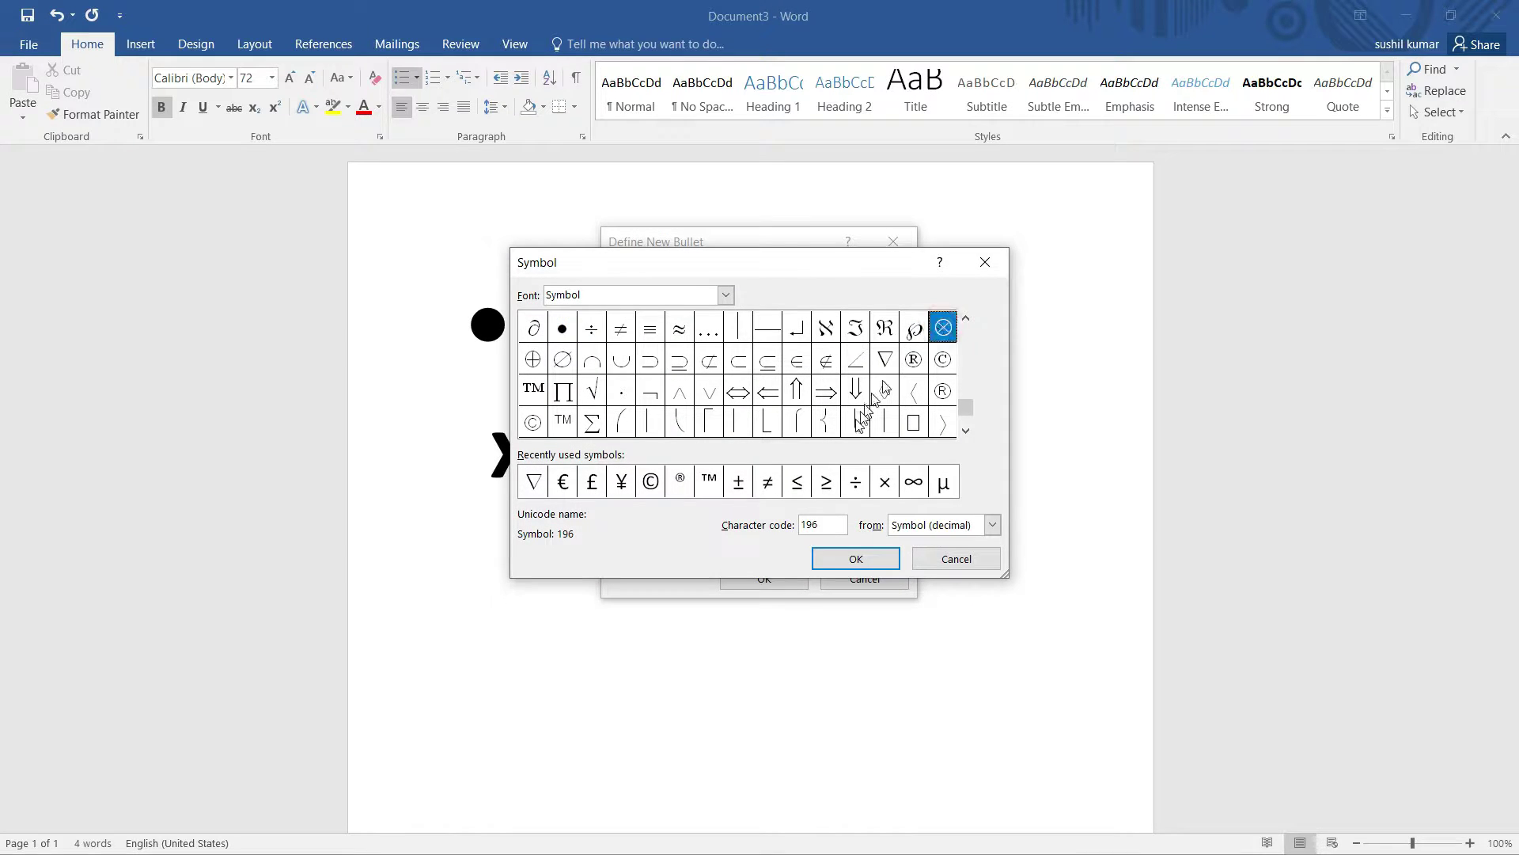
pyautogui.click(858, 558)
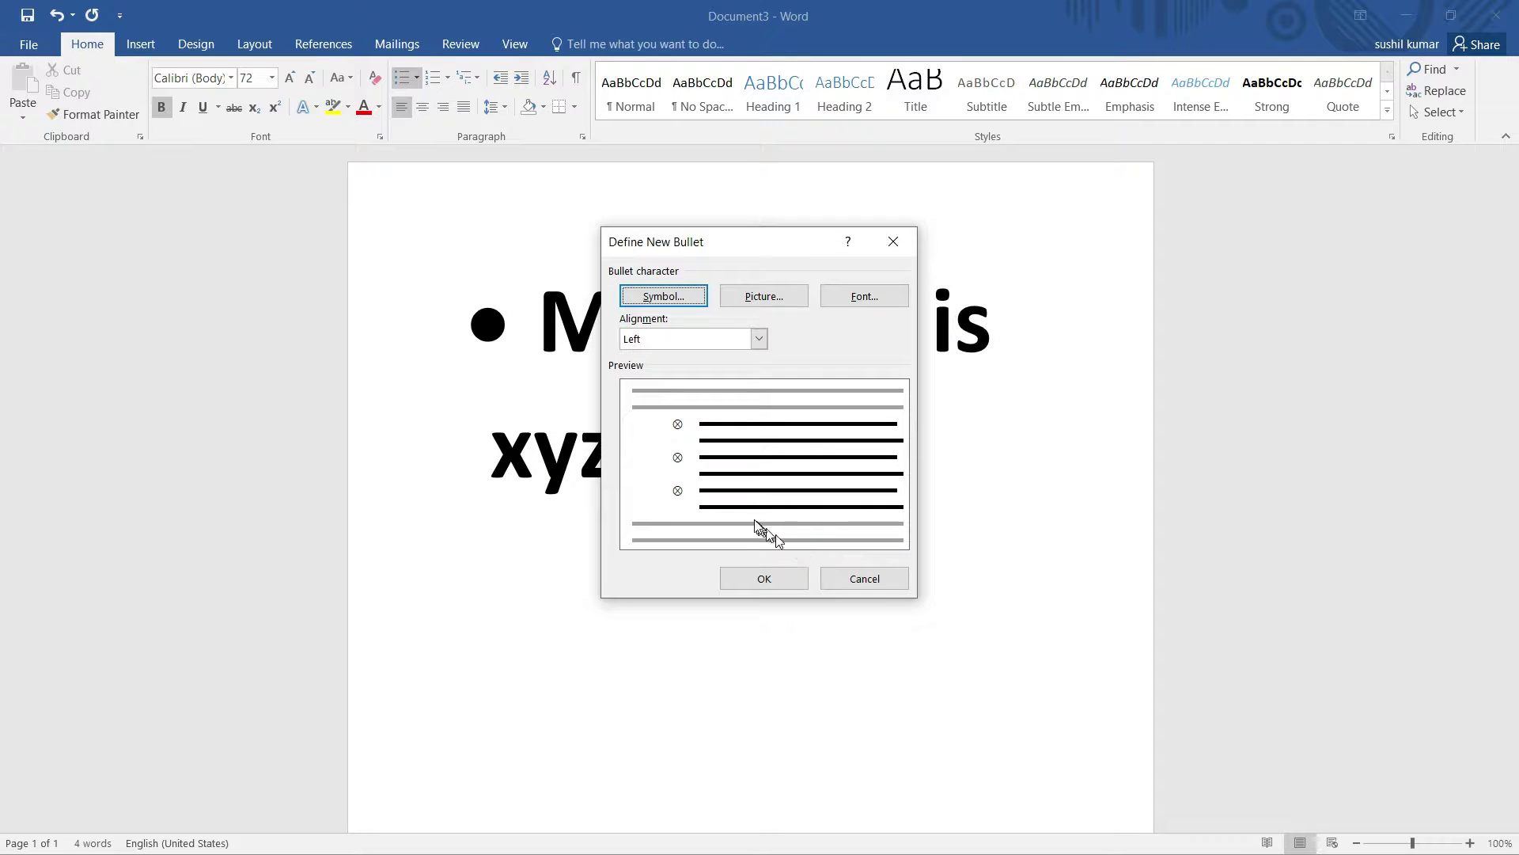
pyautogui.click(779, 580)
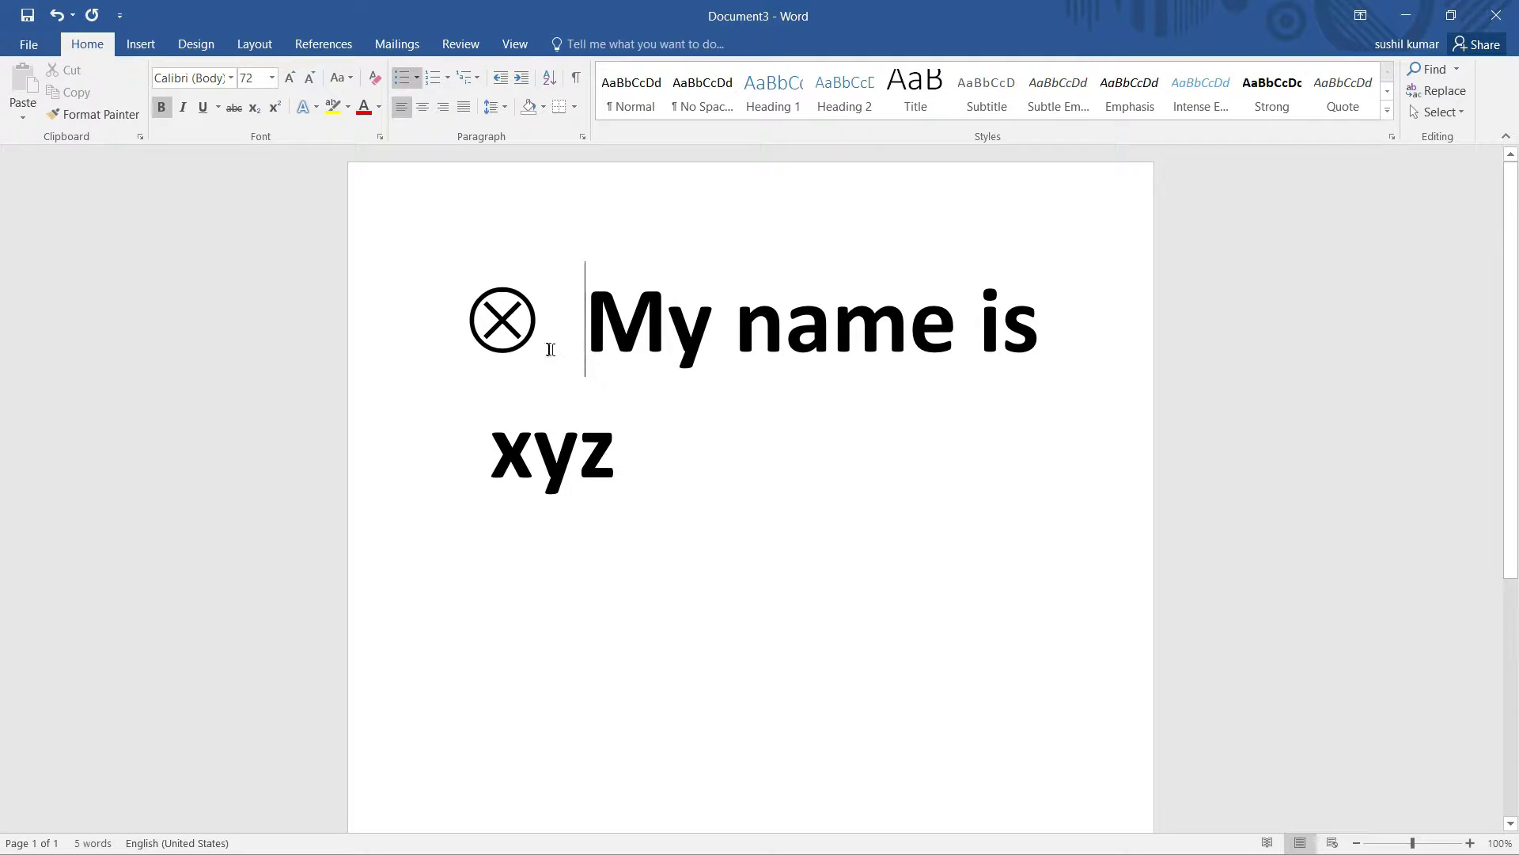
# Select the circled-times bullet on the 'My name is xyz' line.
pyautogui.click(523, 345)
pyautogui.click(661, 307)
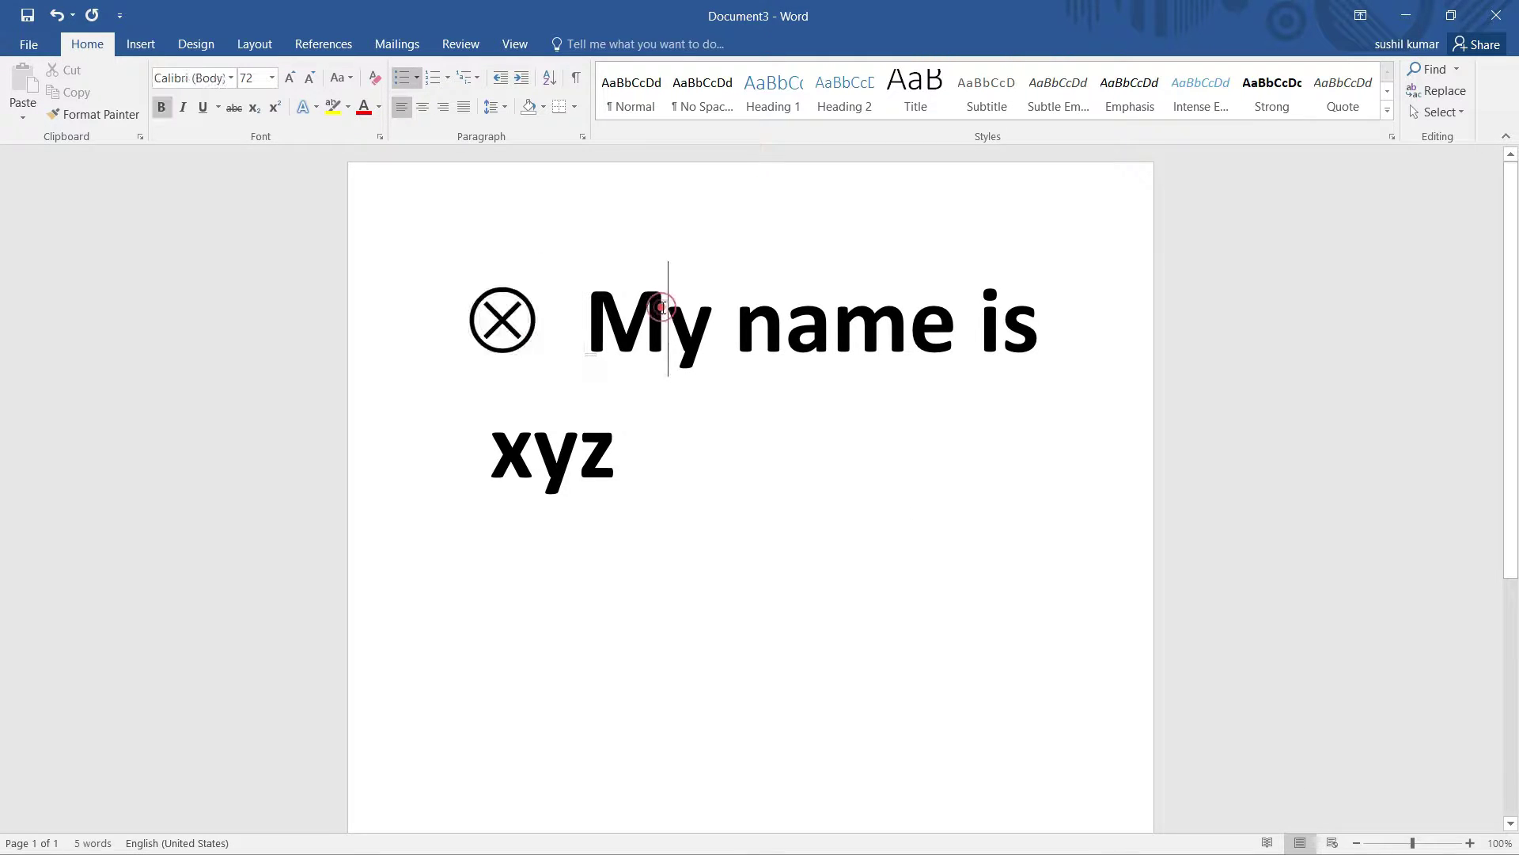
pyautogui.click(522, 331)
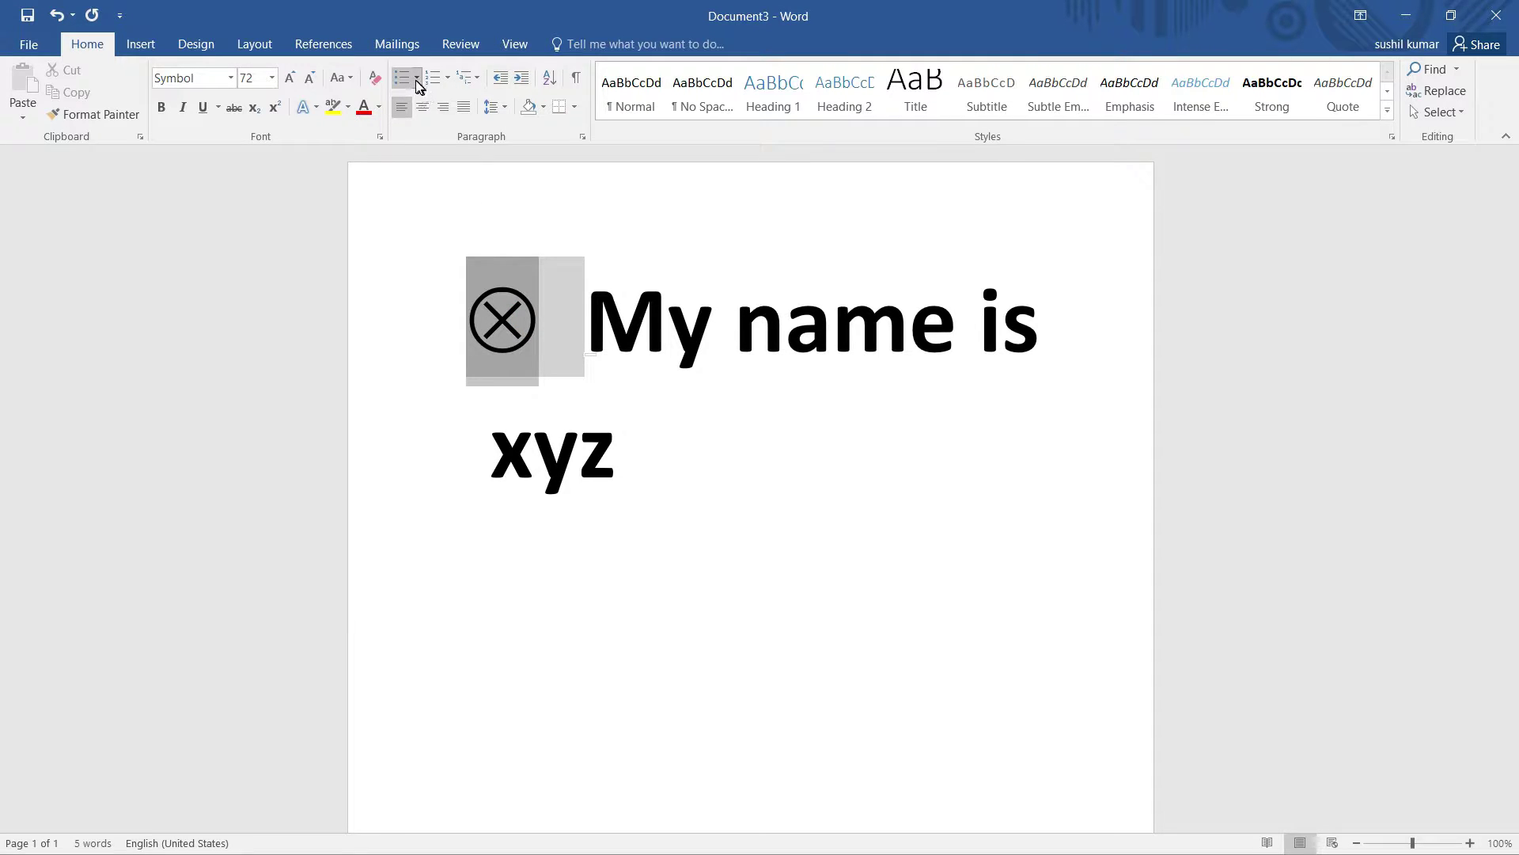
# Define a picture bullet from 'without background.png' on the Desktop.
pyautogui.click(416, 80)
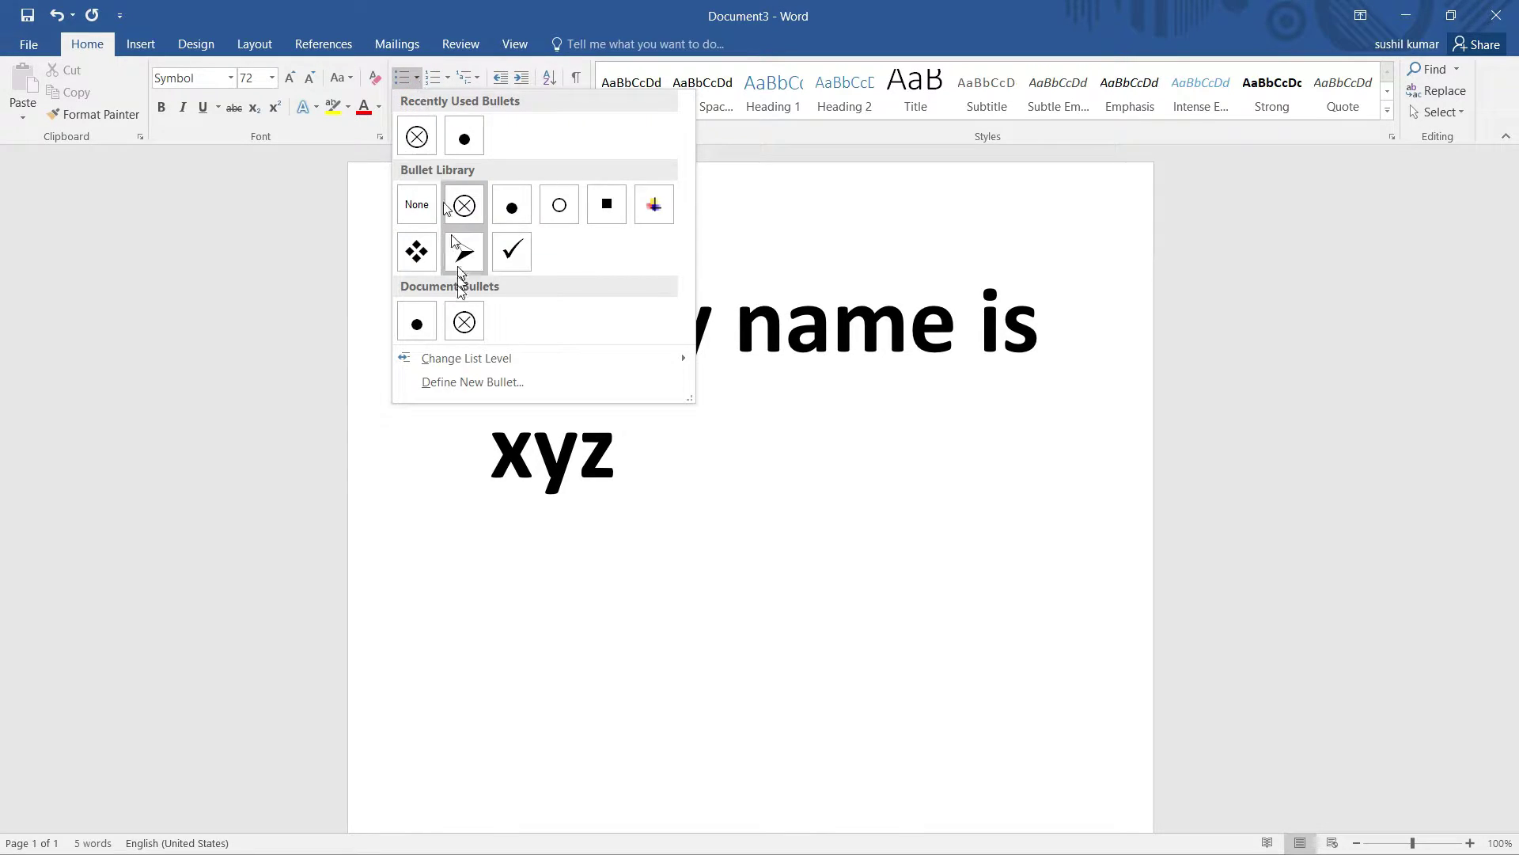
pyautogui.click(467, 383)
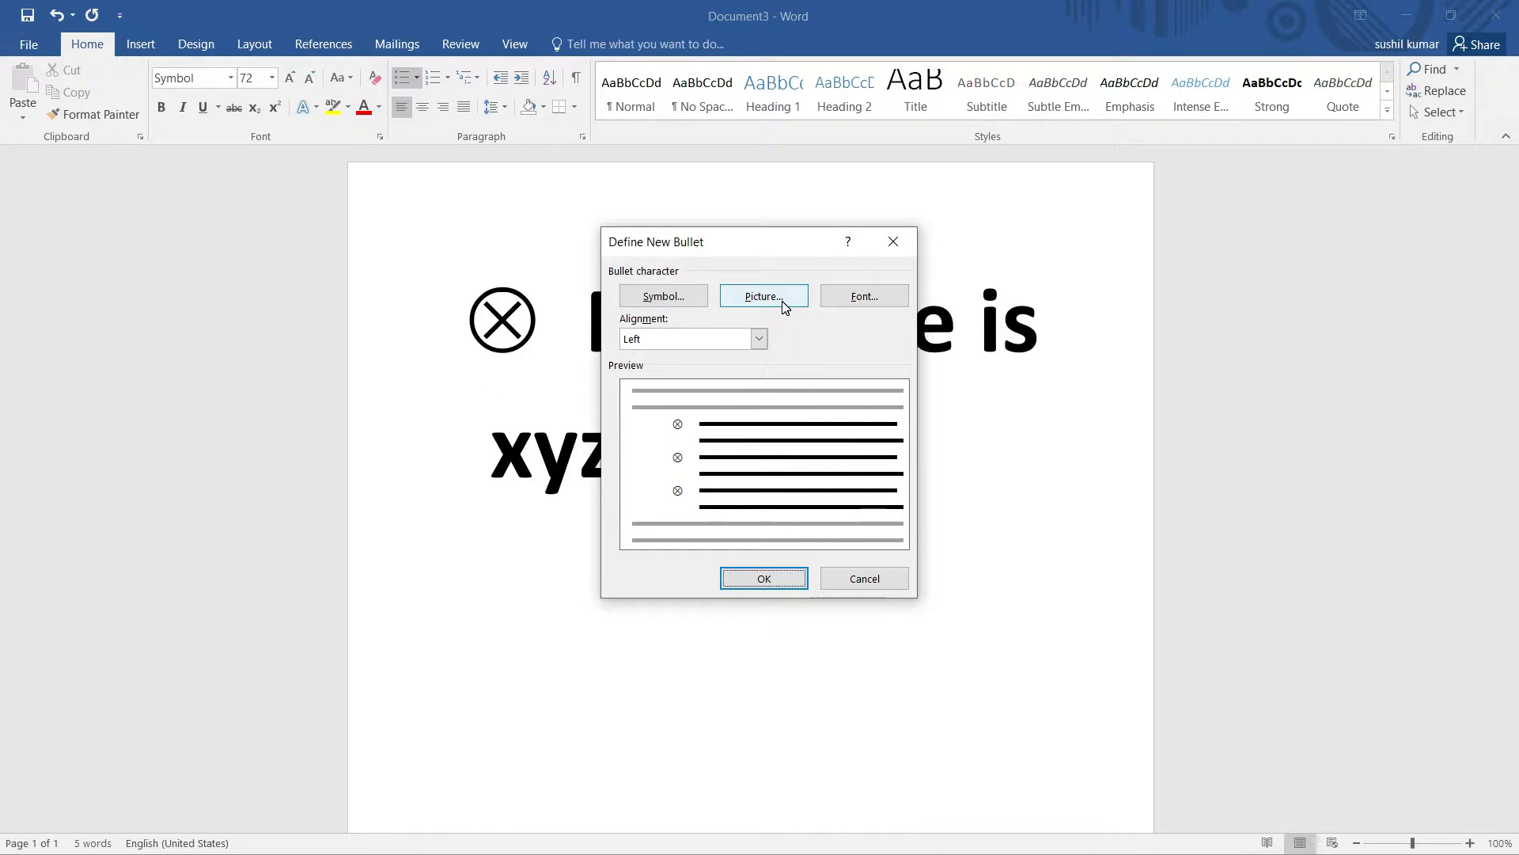
pyautogui.click(783, 302)
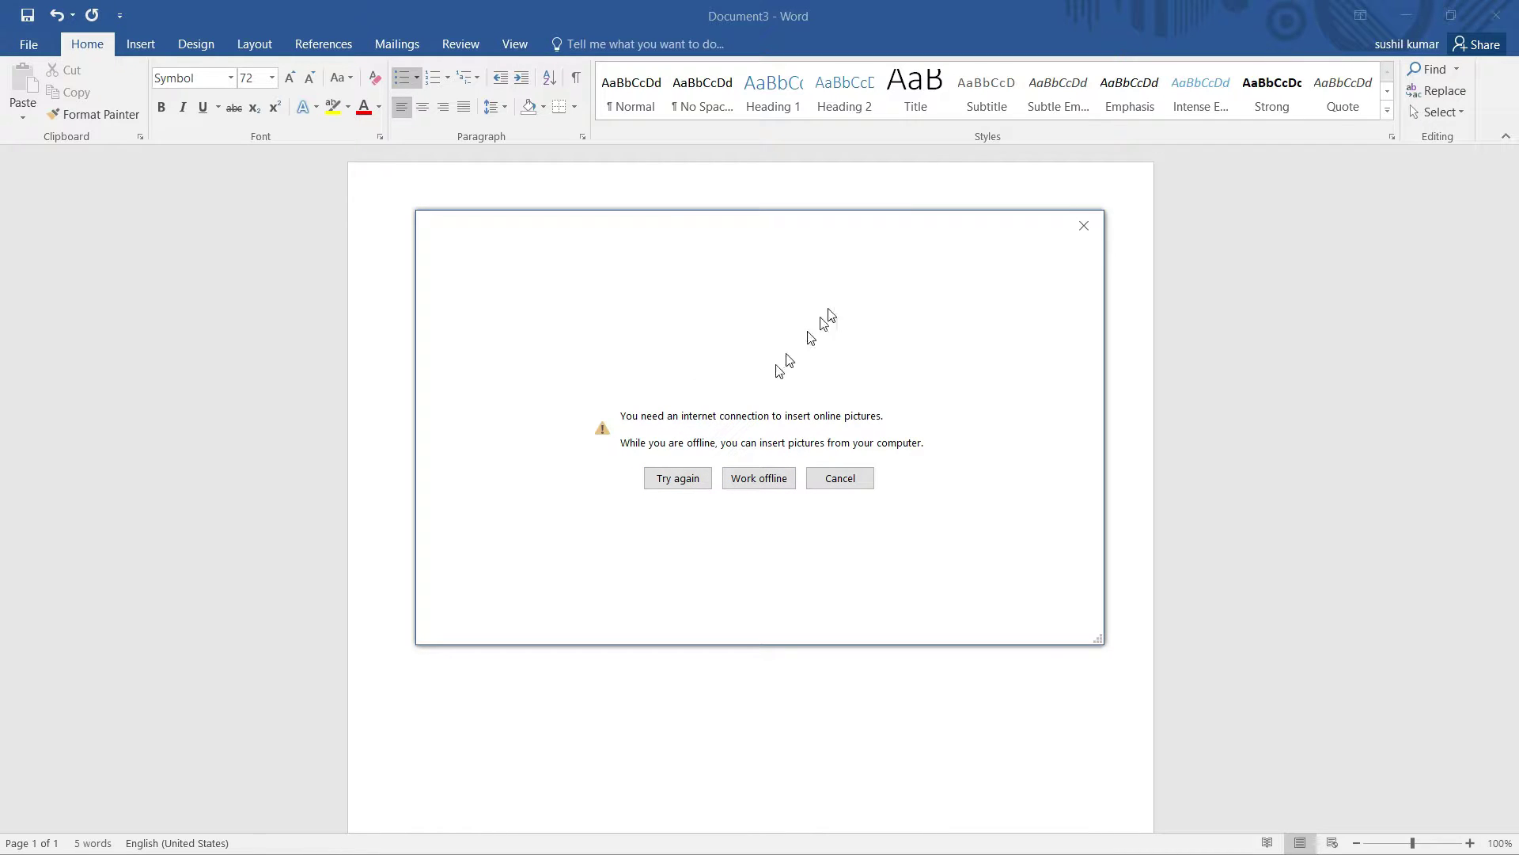
pyautogui.click(752, 483)
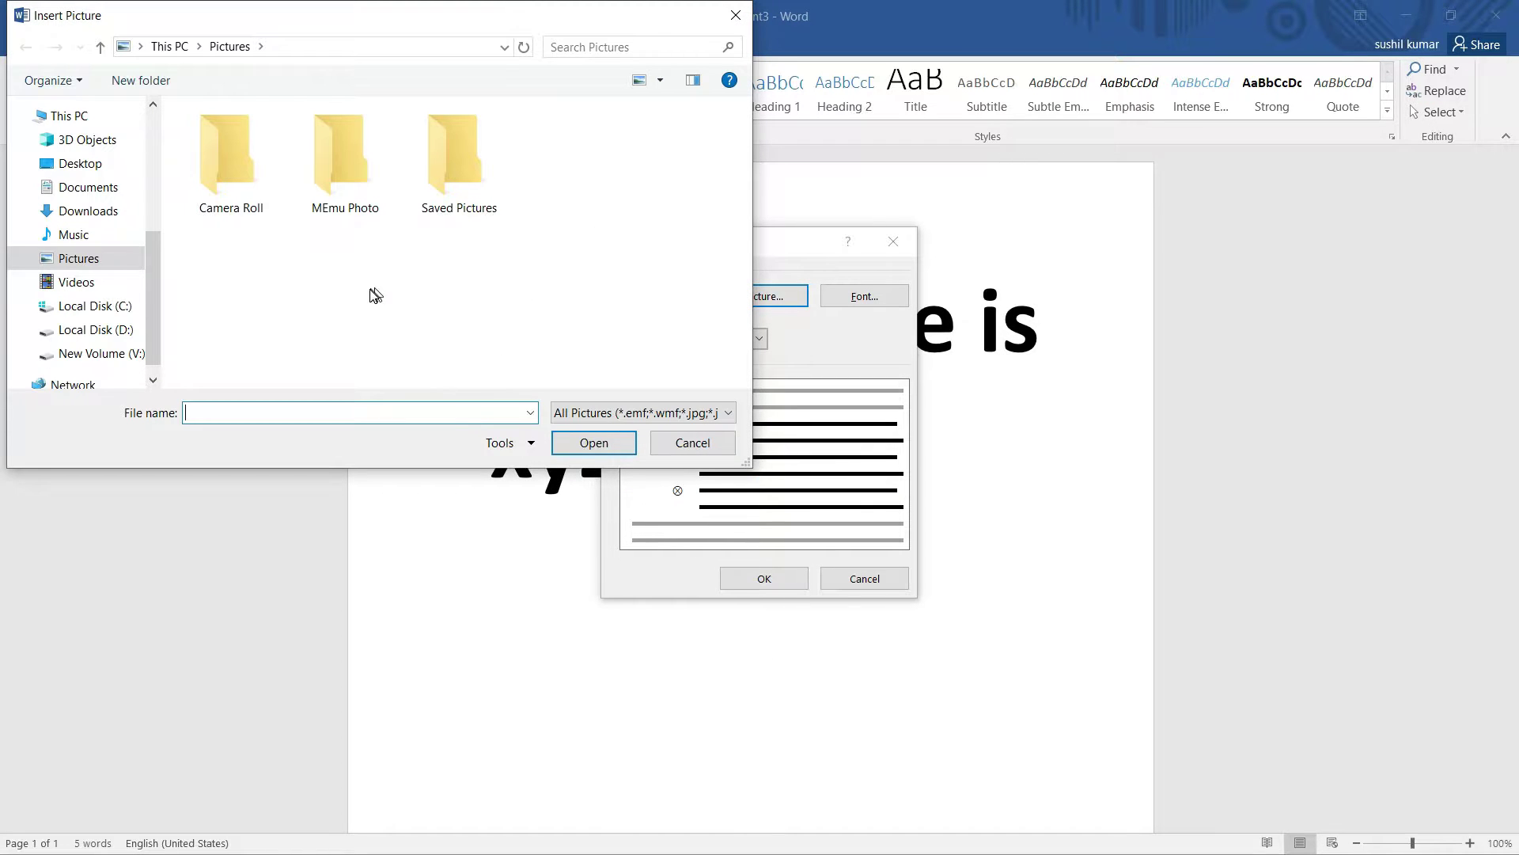
pyautogui.moveTo(80, 164)
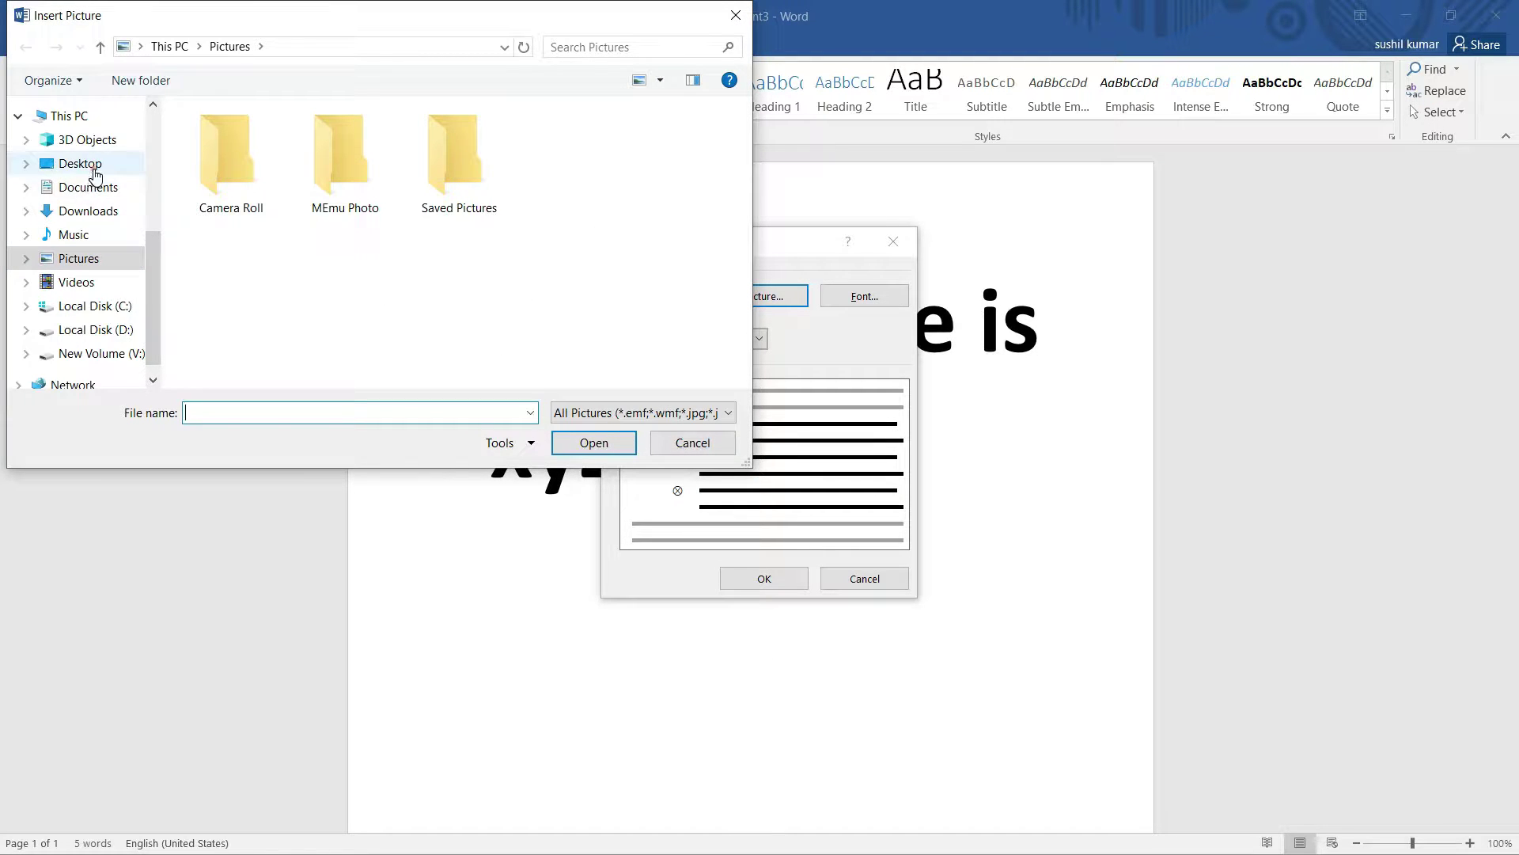
pyautogui.click(95, 173)
pyautogui.click(229, 273)
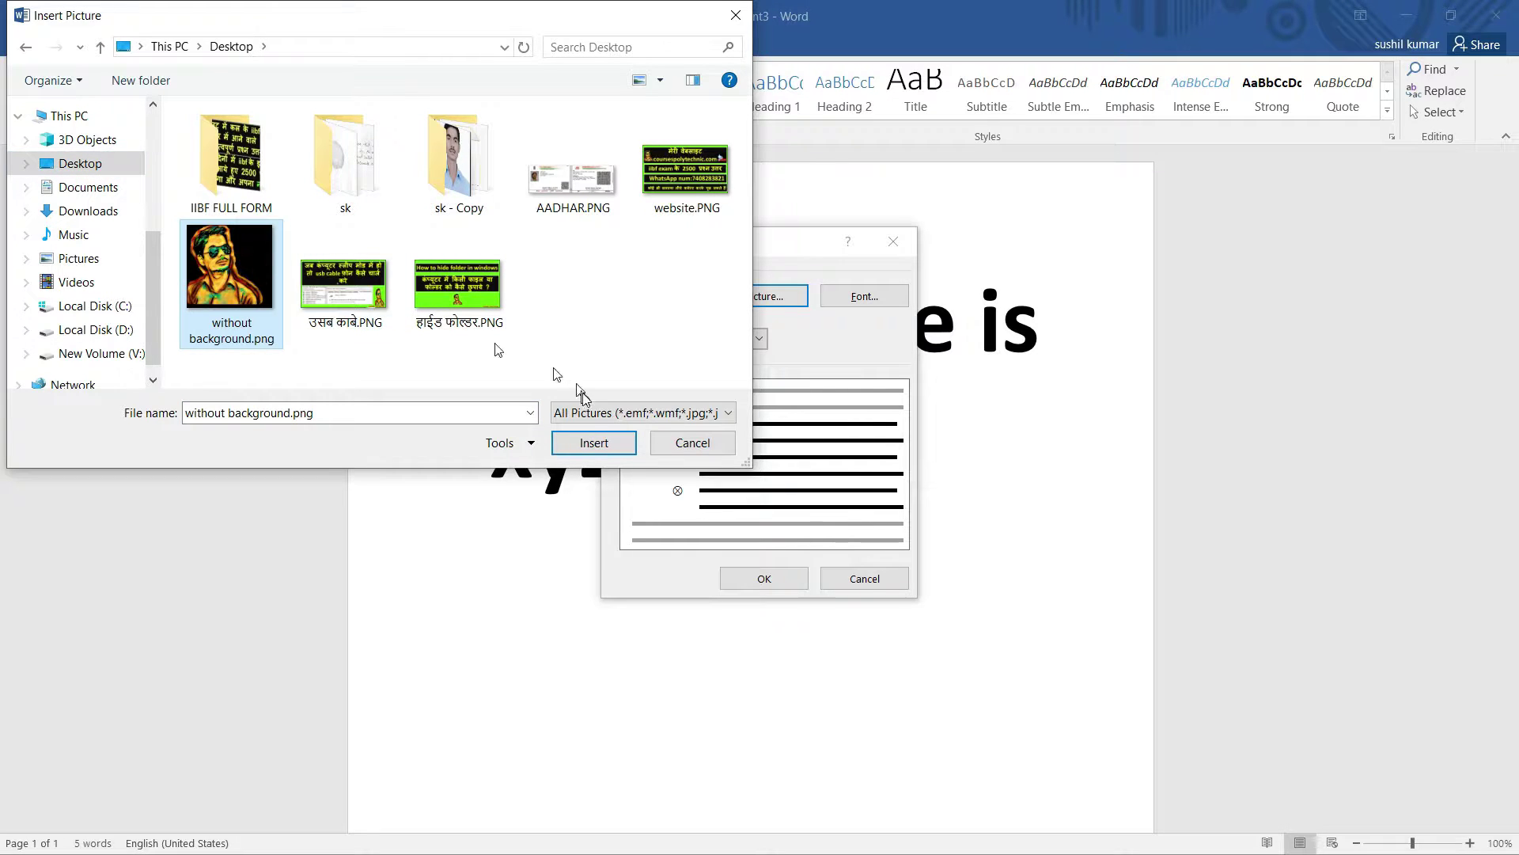
pyautogui.click(599, 448)
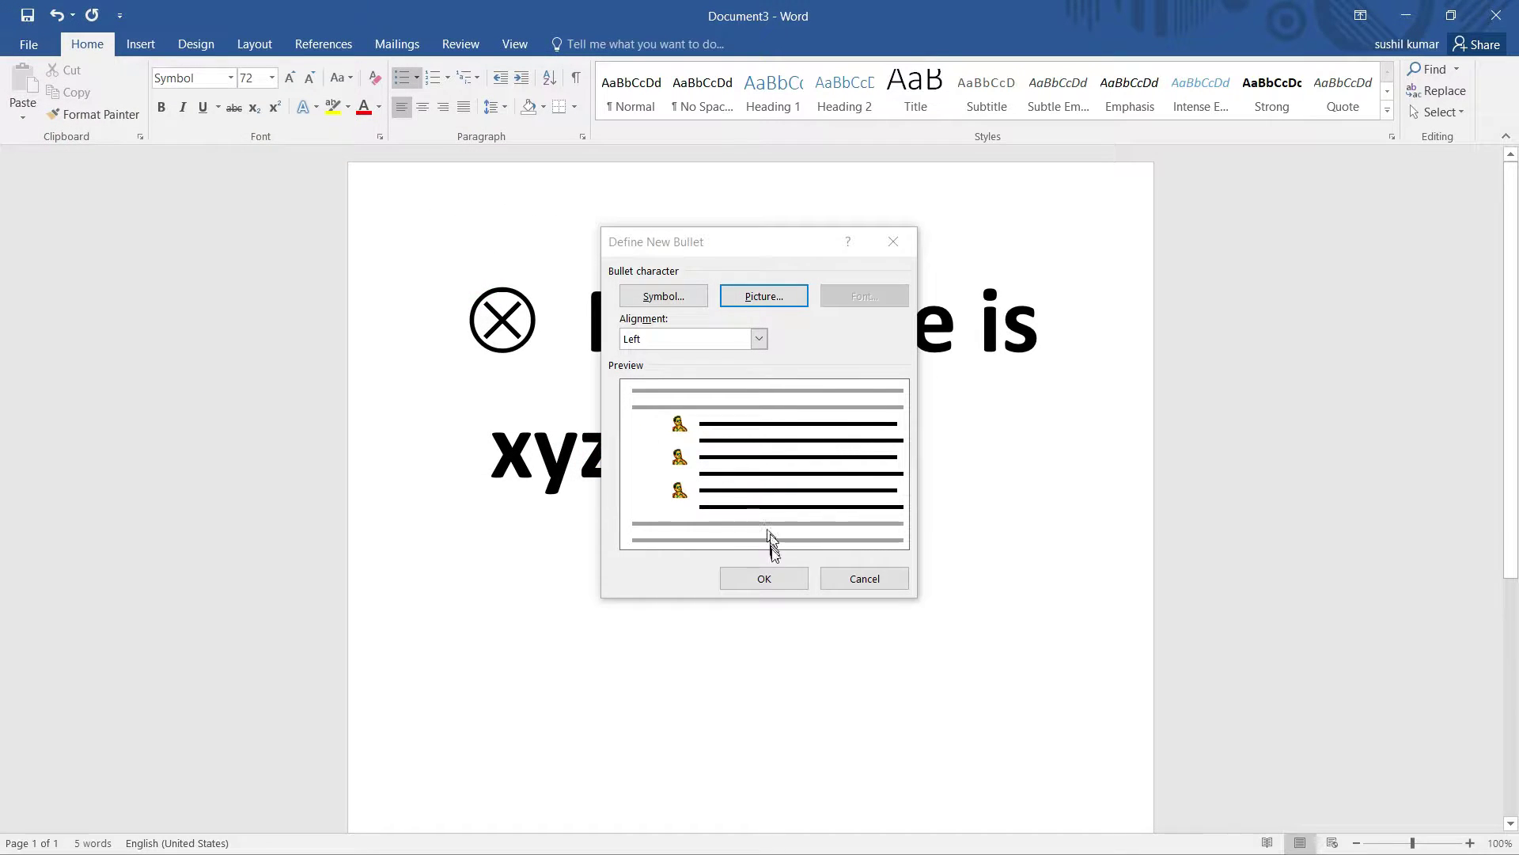
pyautogui.click(764, 579)
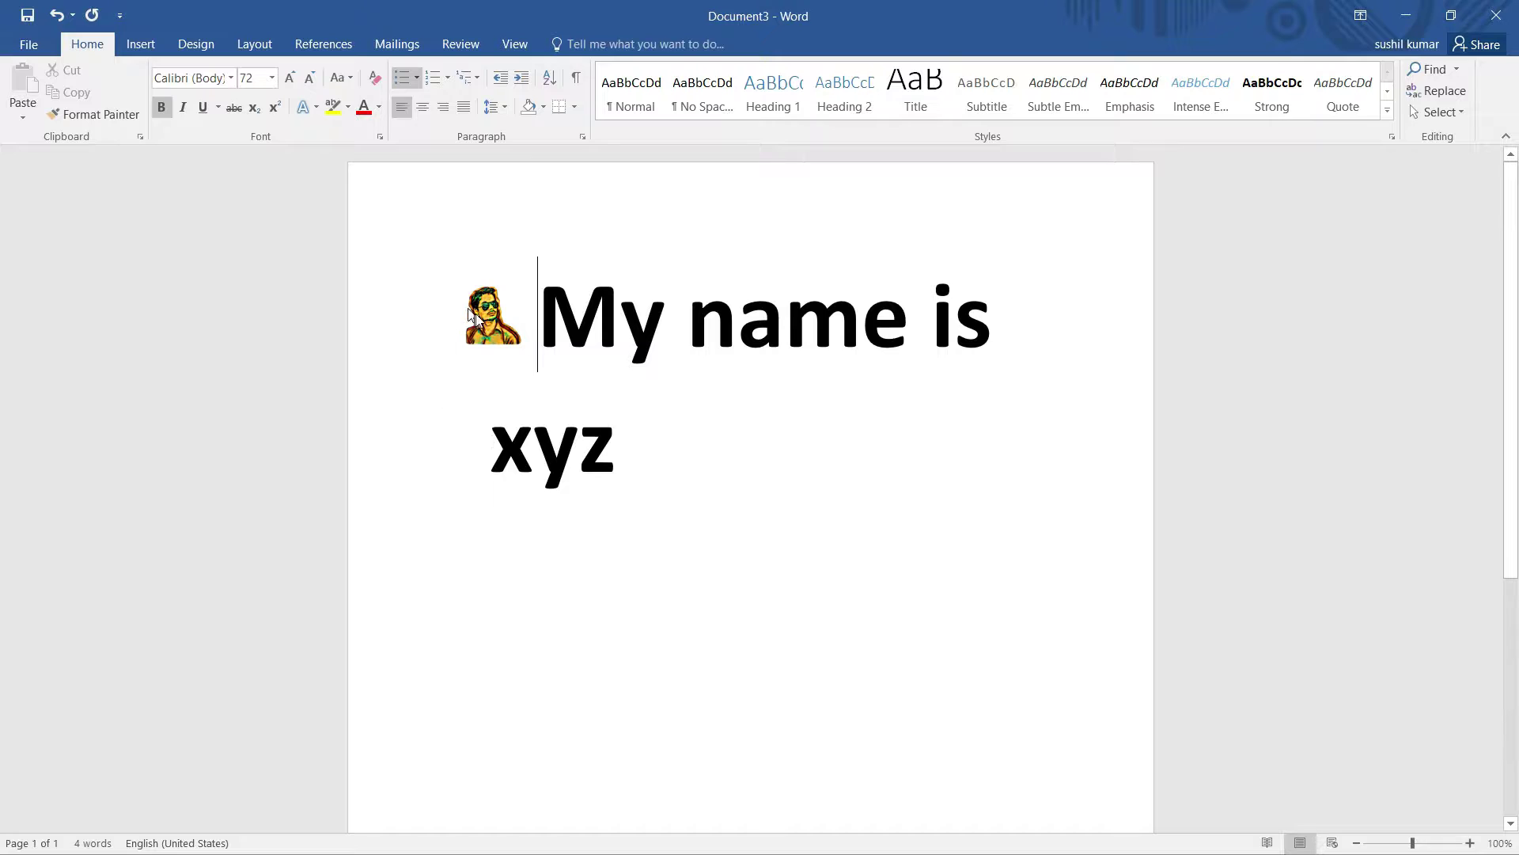
# Add a bulleted line 'hbuyduj' below xyz and start another bulleted line.
pyautogui.click(717, 469)
pyautogui.press('Return')
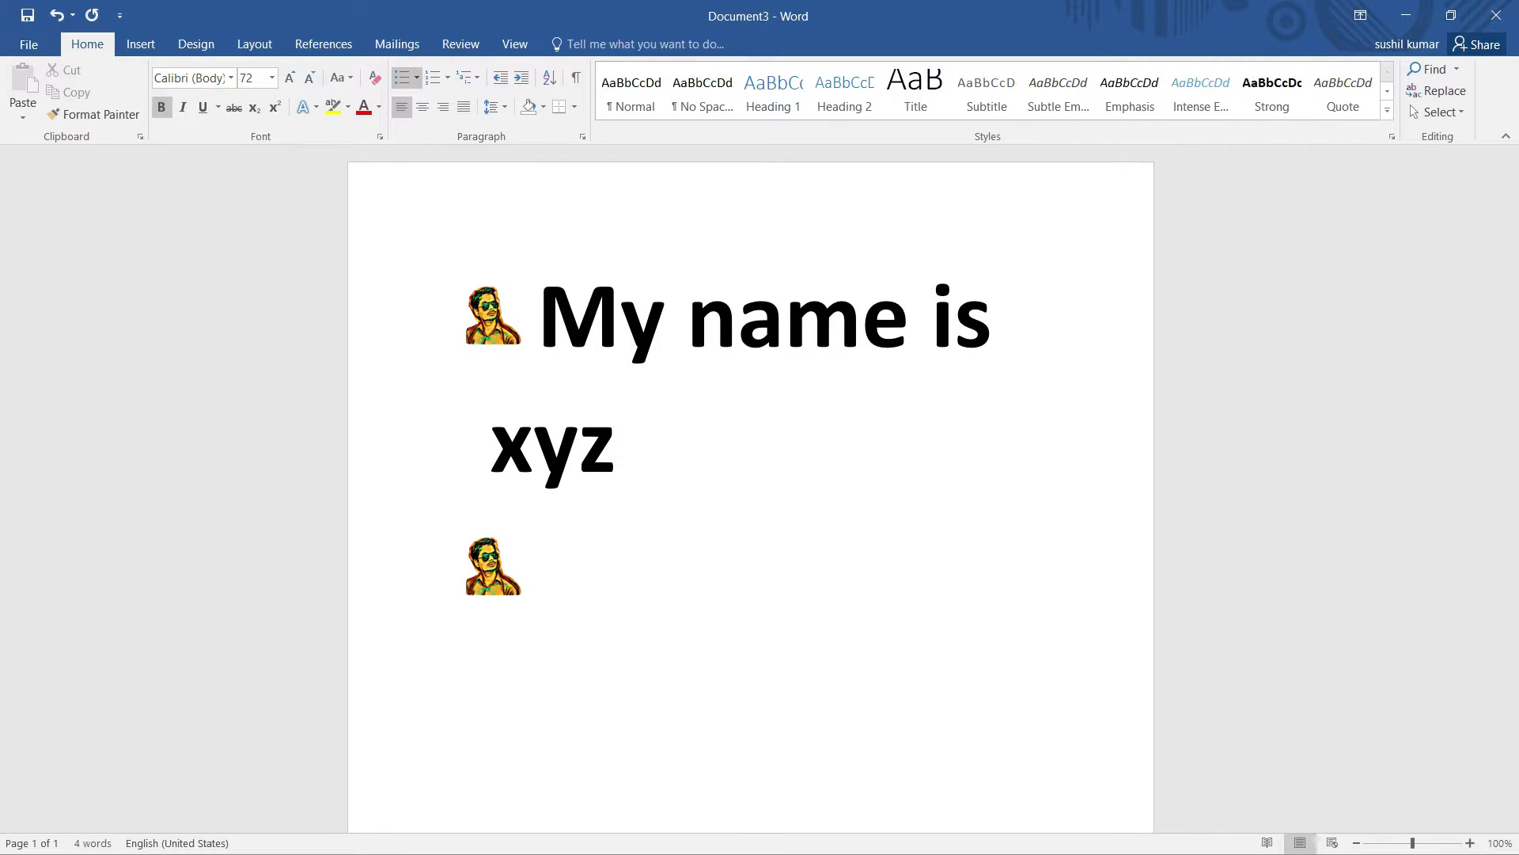
pyautogui.write('hbuyd')
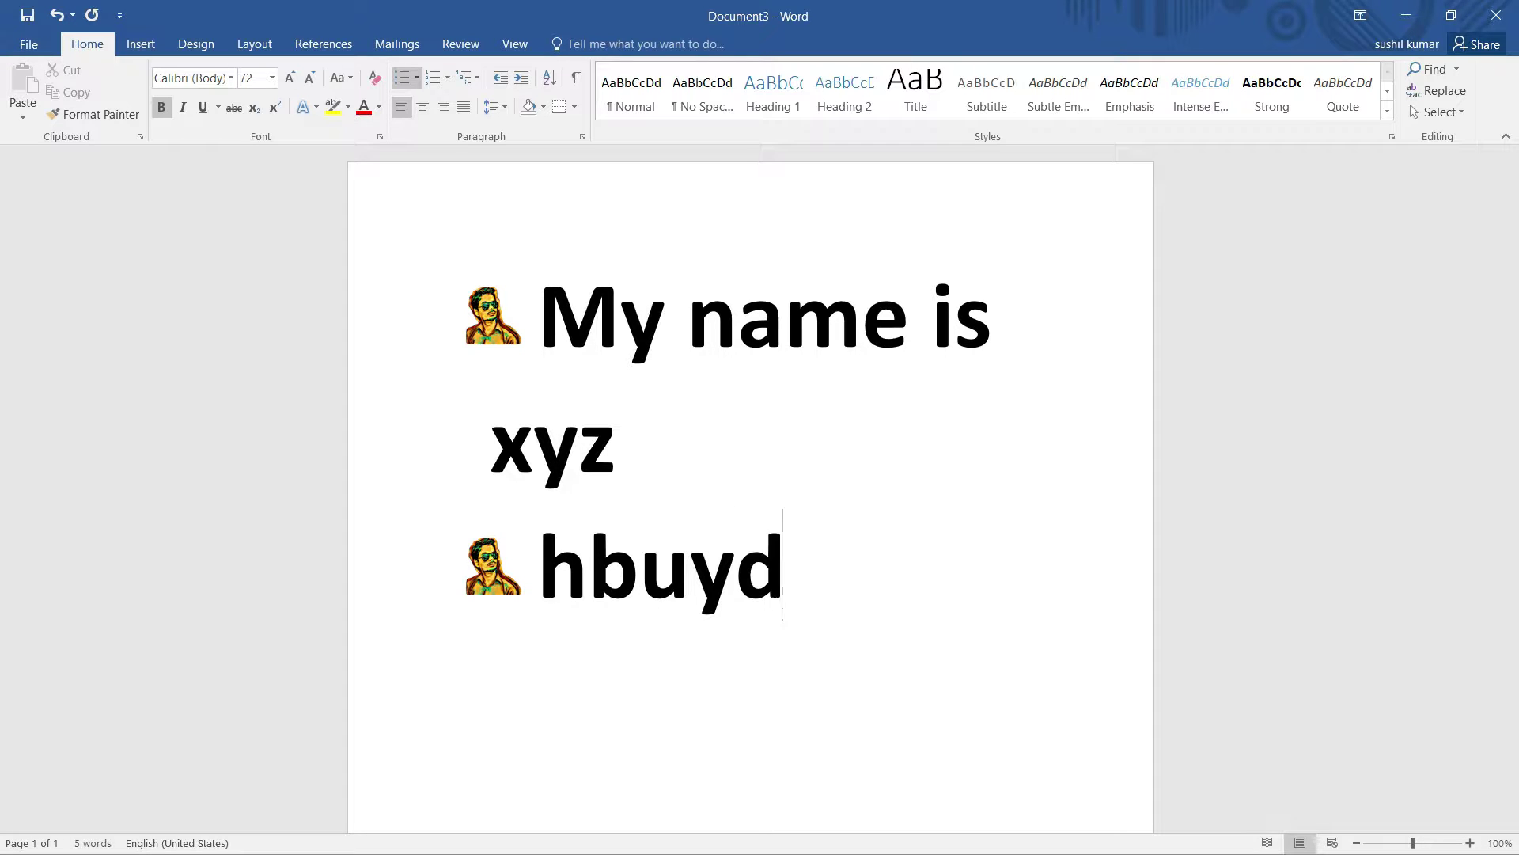
pyautogui.write('uj')
pyautogui.press('Return')
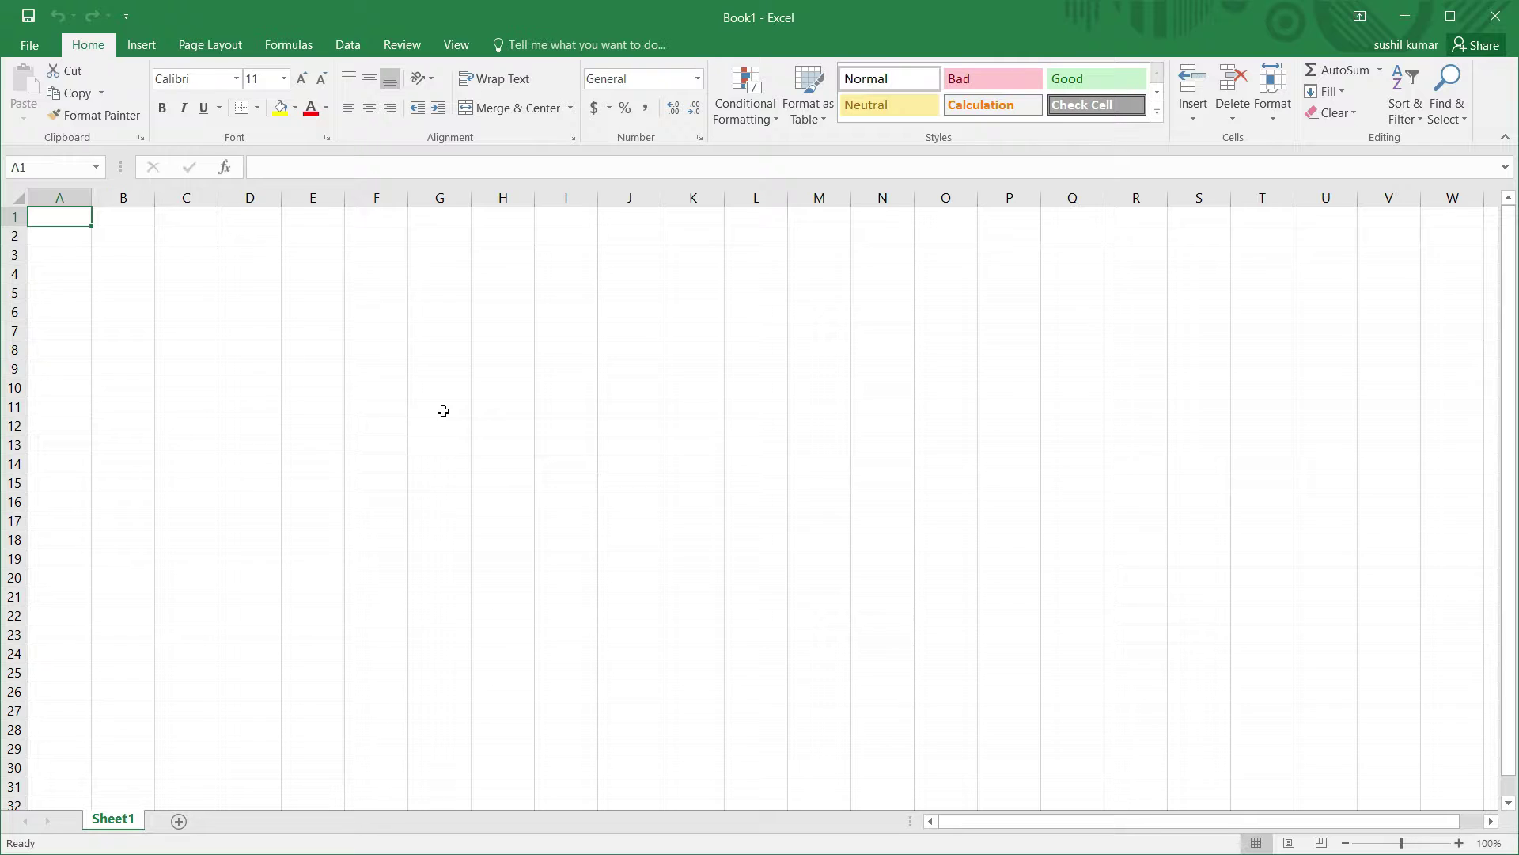
pyautogui.press('Down')
pyautogui.press('Down')
pyautogui.press('Right')
pyautogui.press('Right')
pyautogui.press('Down')
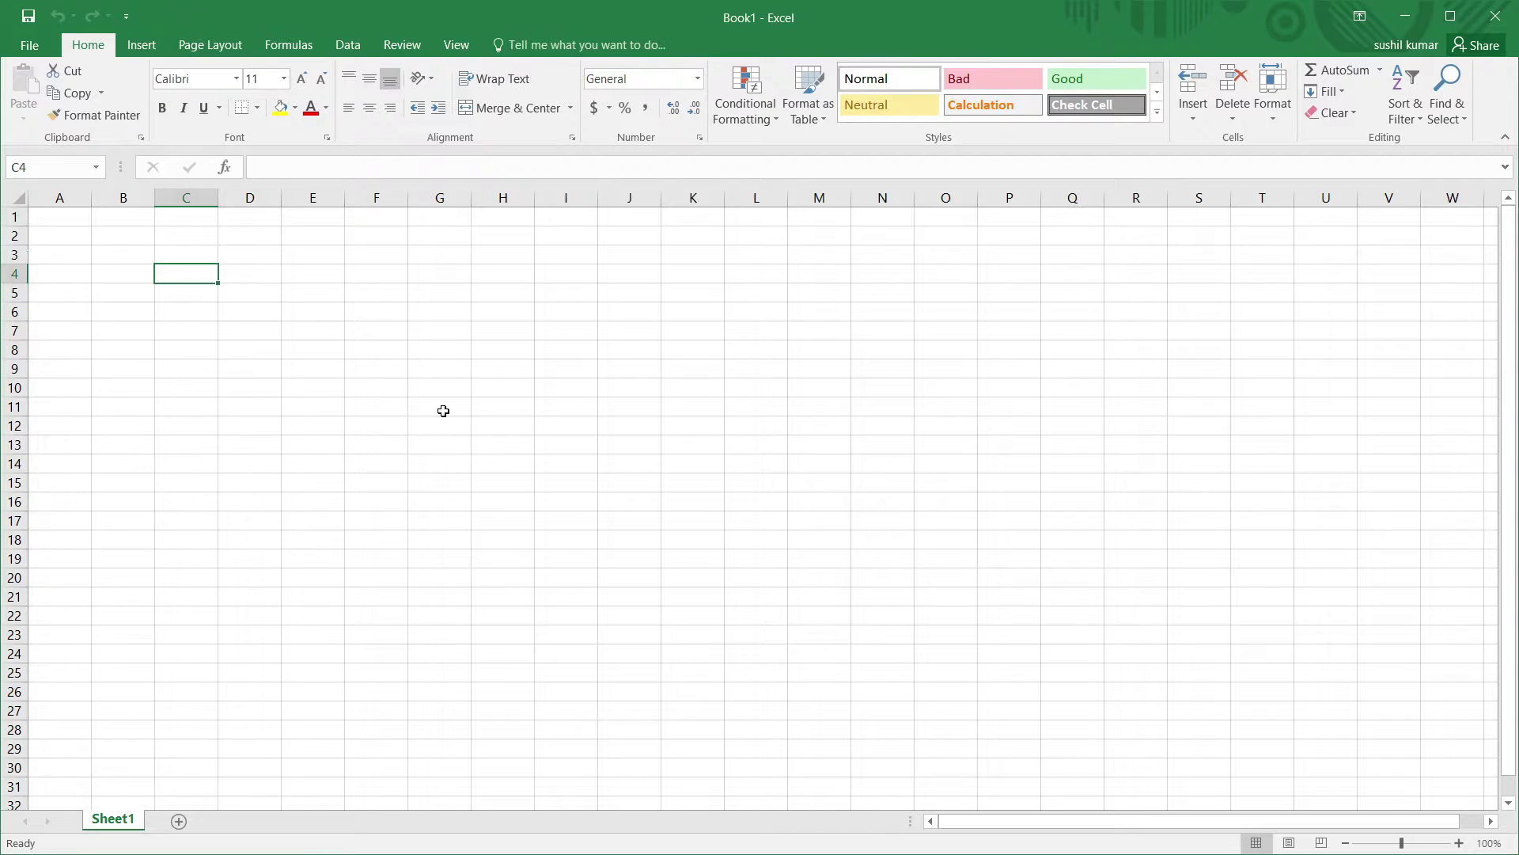
pyautogui.press('Up')
pyautogui.press('Left')
pyautogui.press('Right')
pyautogui.press('Down')
pyautogui.press('Up')
pyautogui.press('Left')
pyautogui.press('Right')
pyautogui.press('Left')
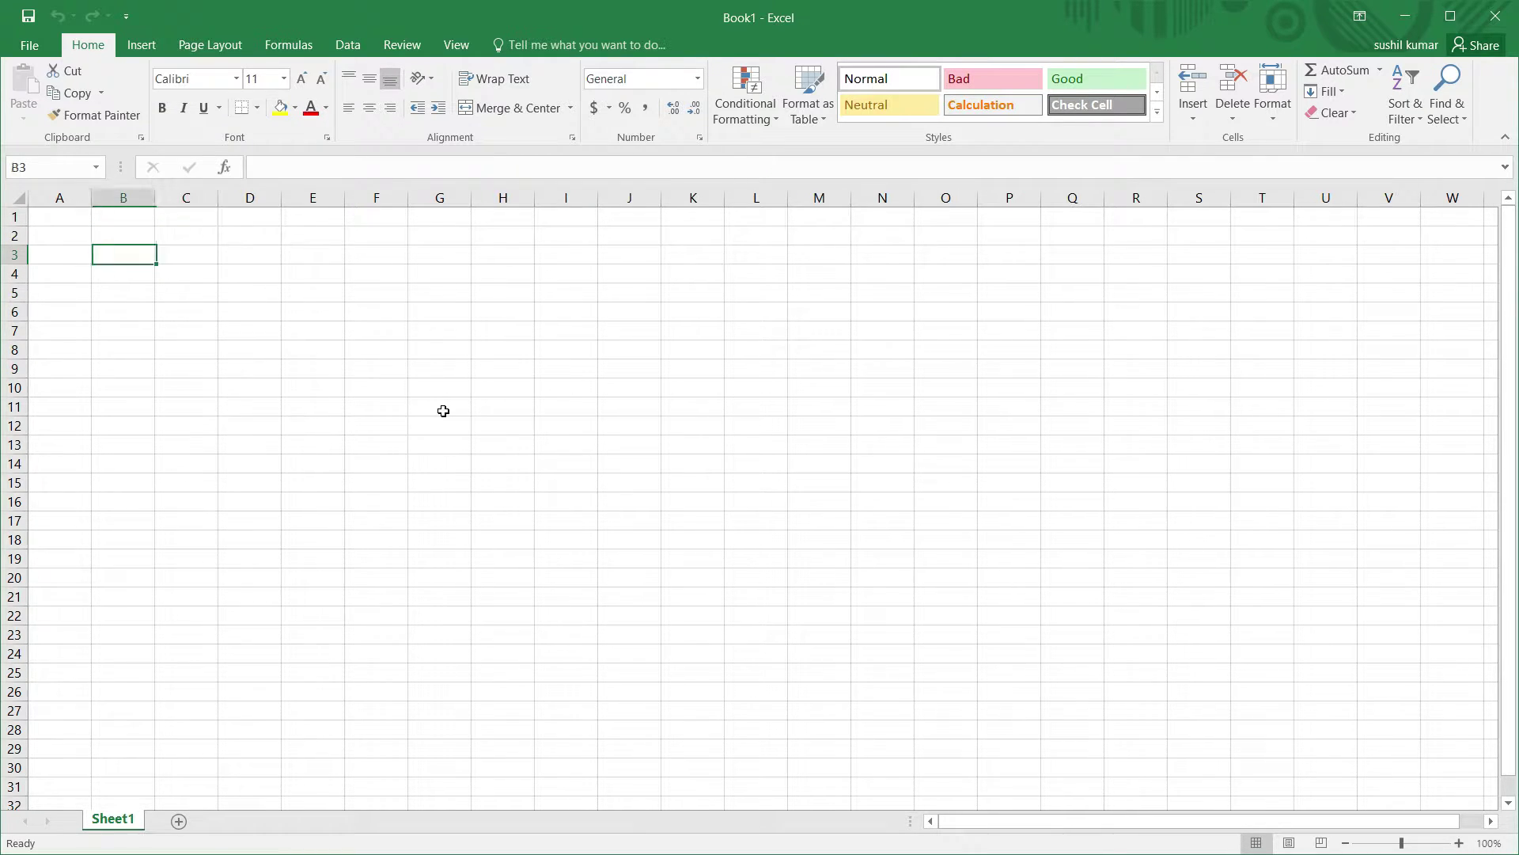
pyautogui.press('Left')
pyautogui.press('Up')
pyautogui.press('Up')
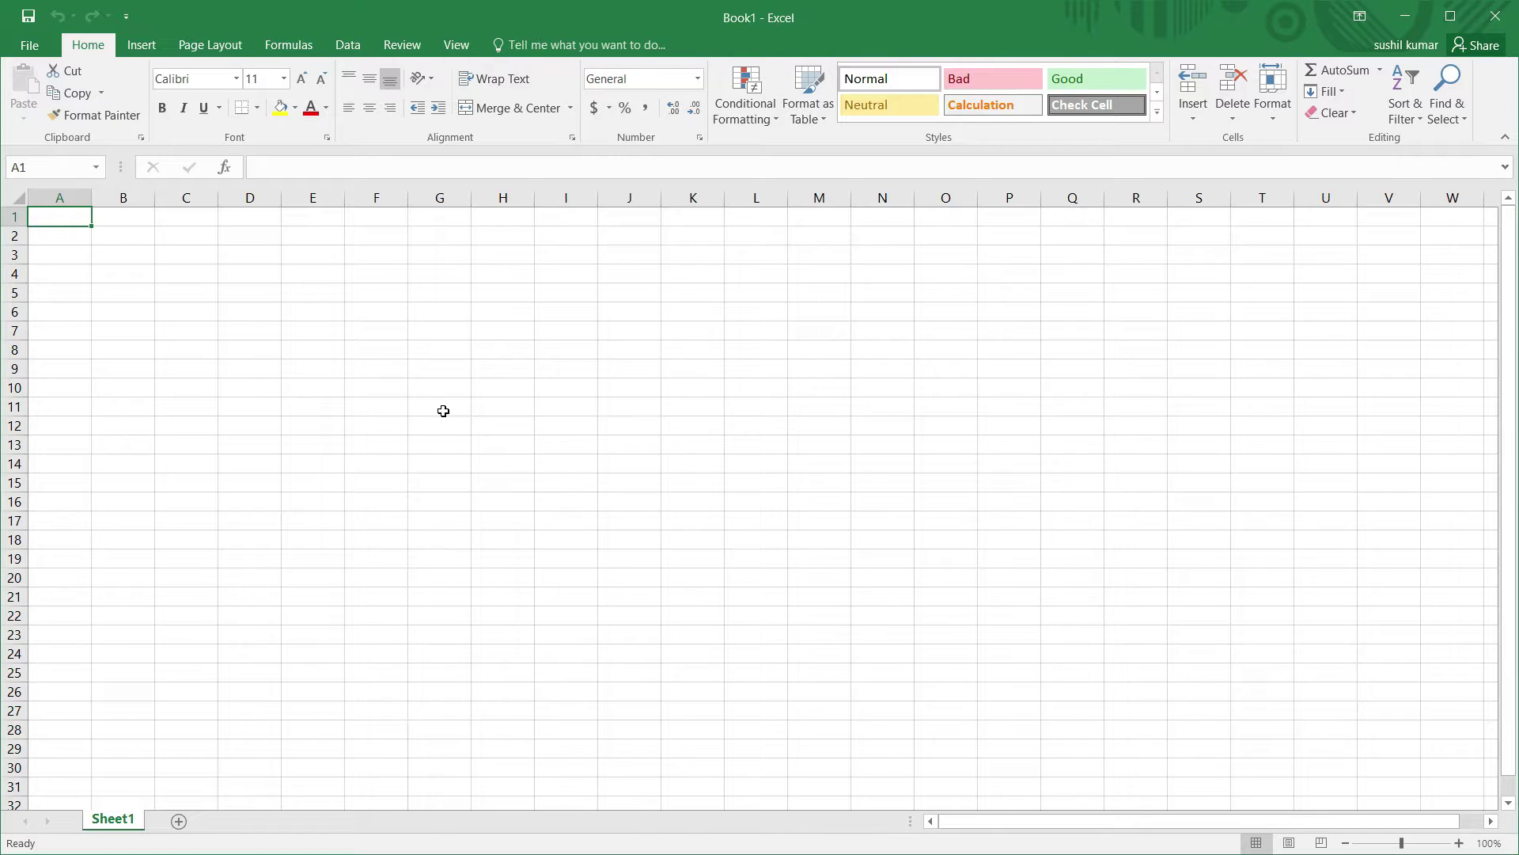
pyautogui.hotkey('ctrl', 'Down')
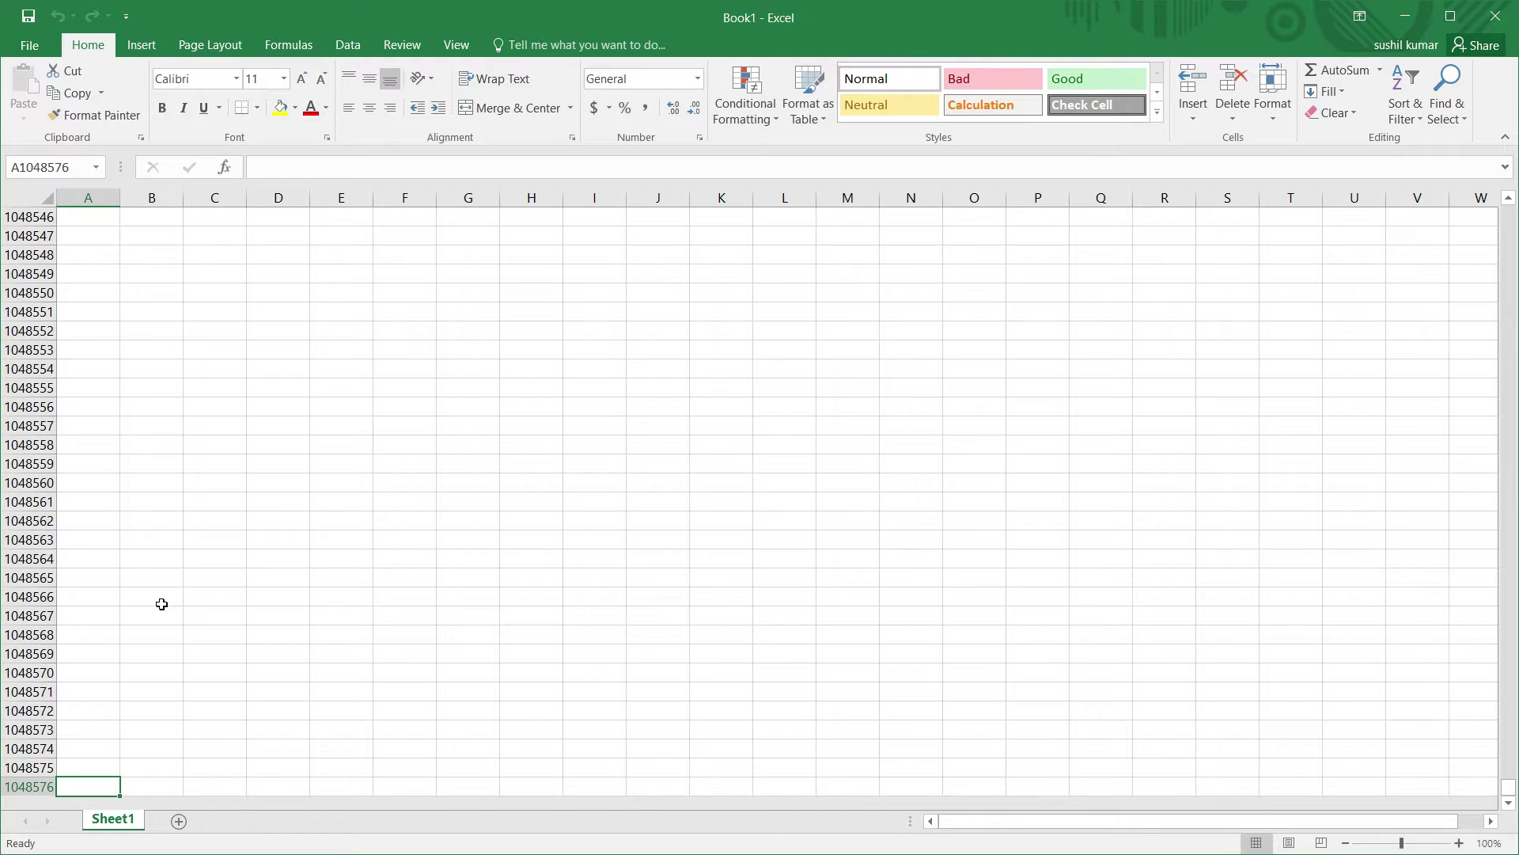
pyautogui.hotkey('ctrl', 'Up')
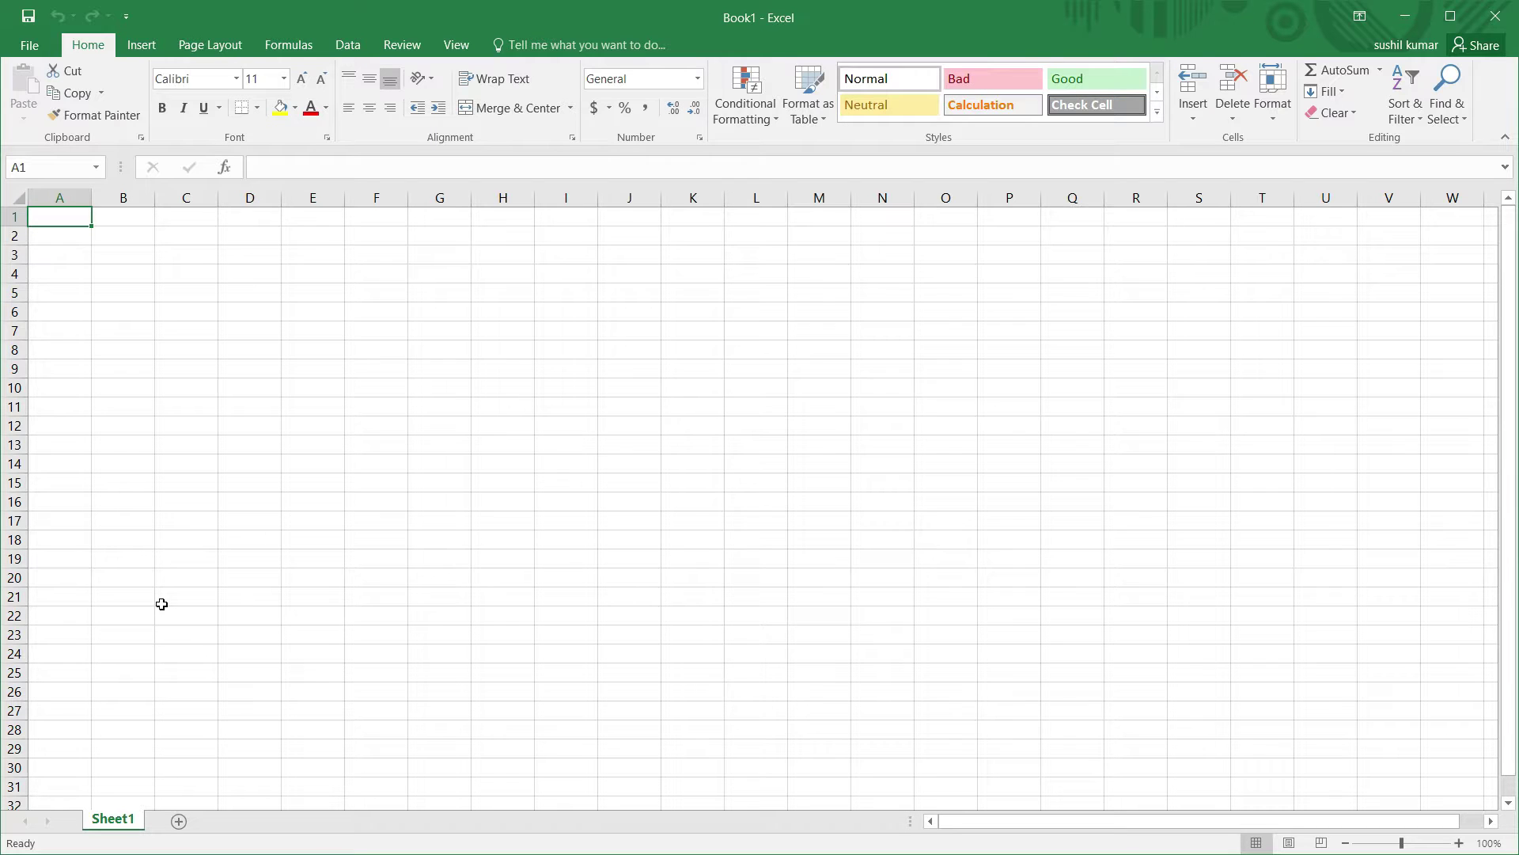
pyautogui.hotkey('ctrl', 'Right')
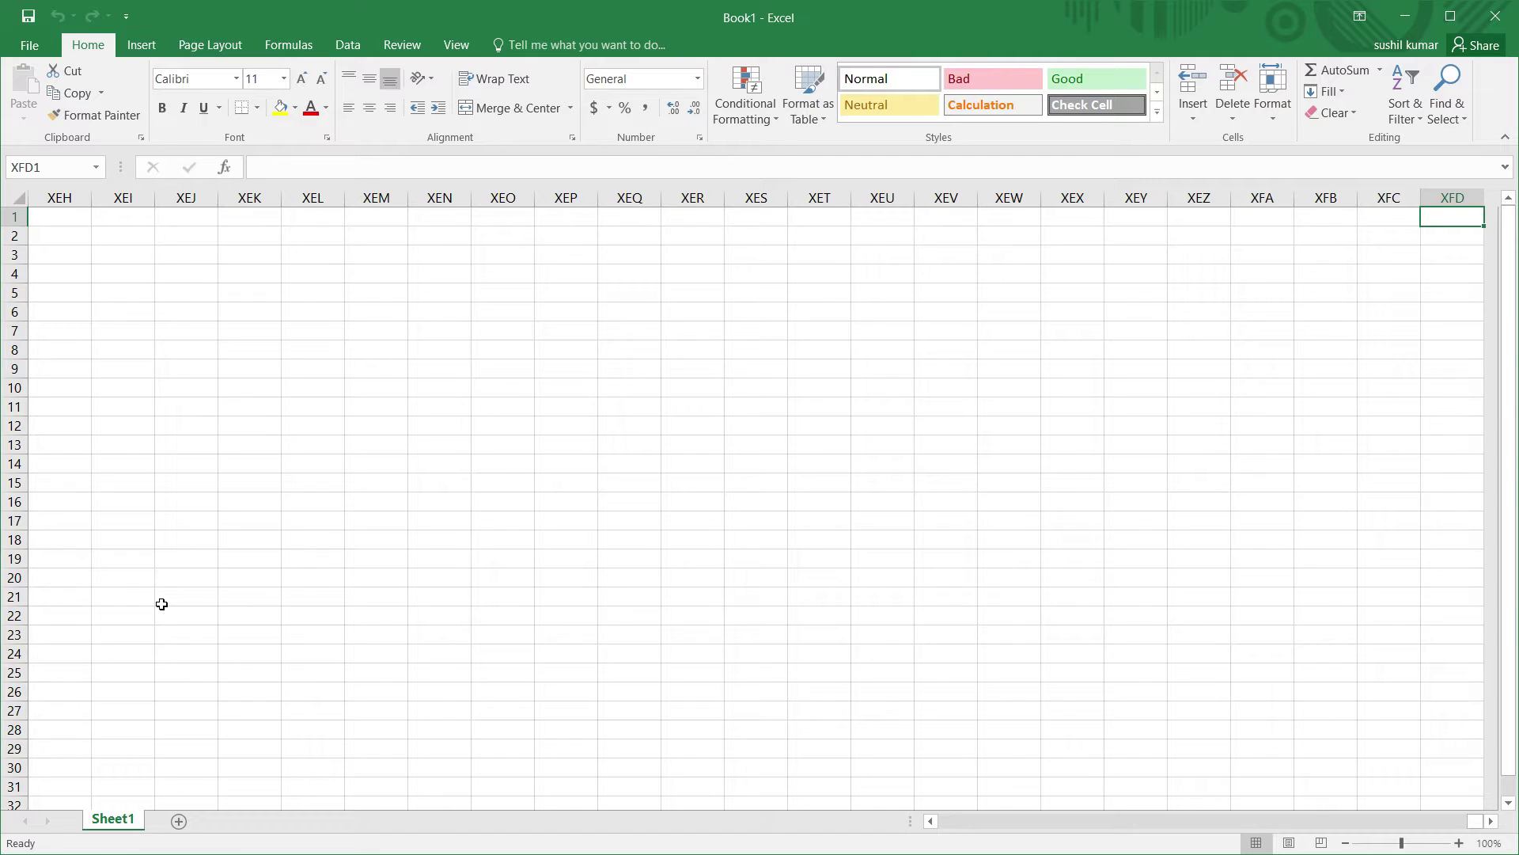
pyautogui.hotkey('ctrl', 'Left')
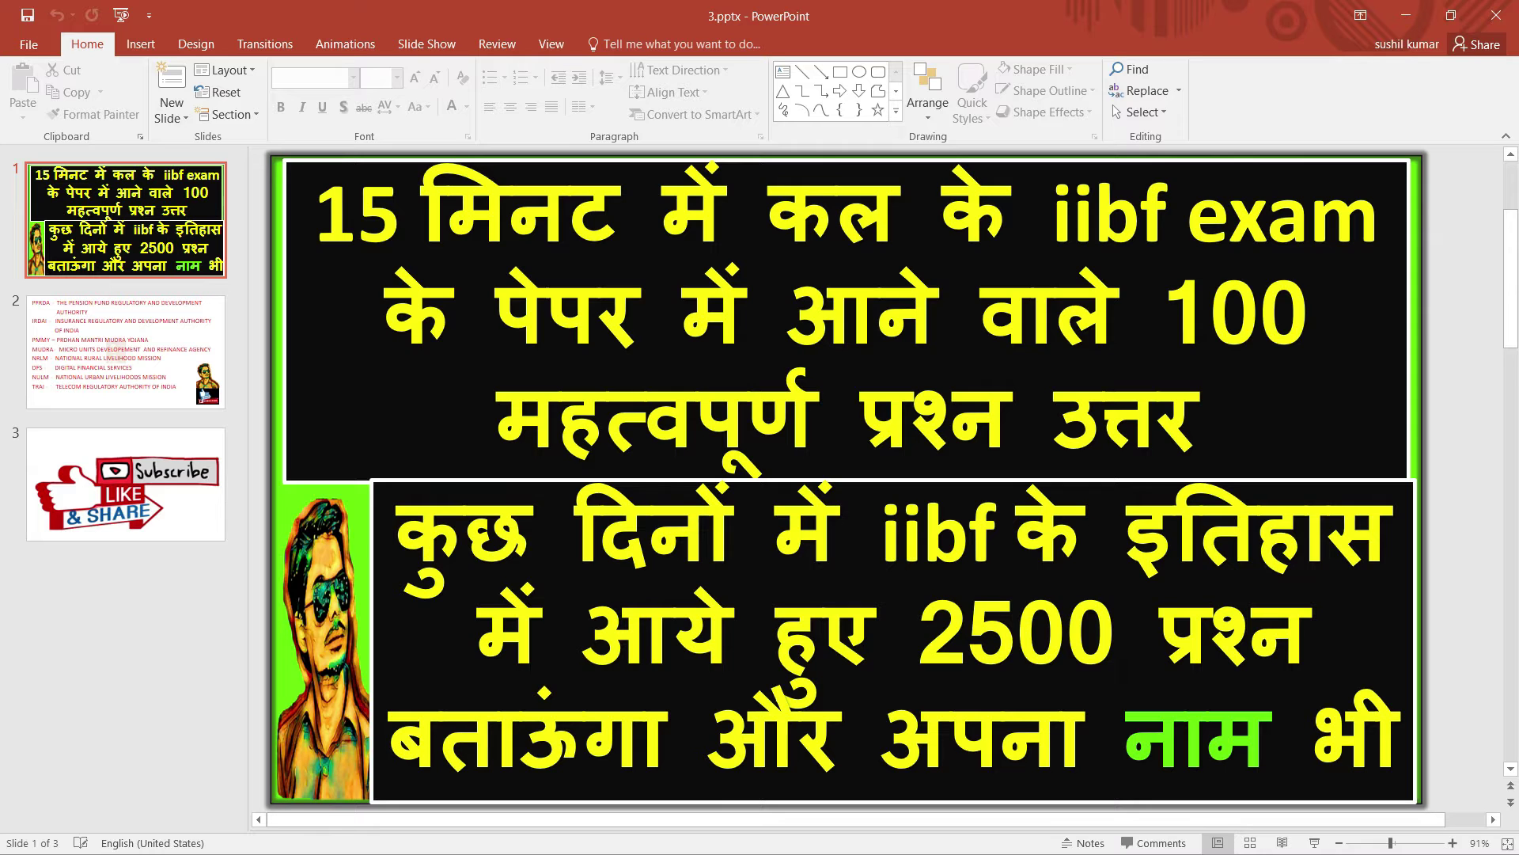
# Show the PFRDA abbreviations slide, then view all three slides in Slide Sorter.
pyautogui.click(126, 352)
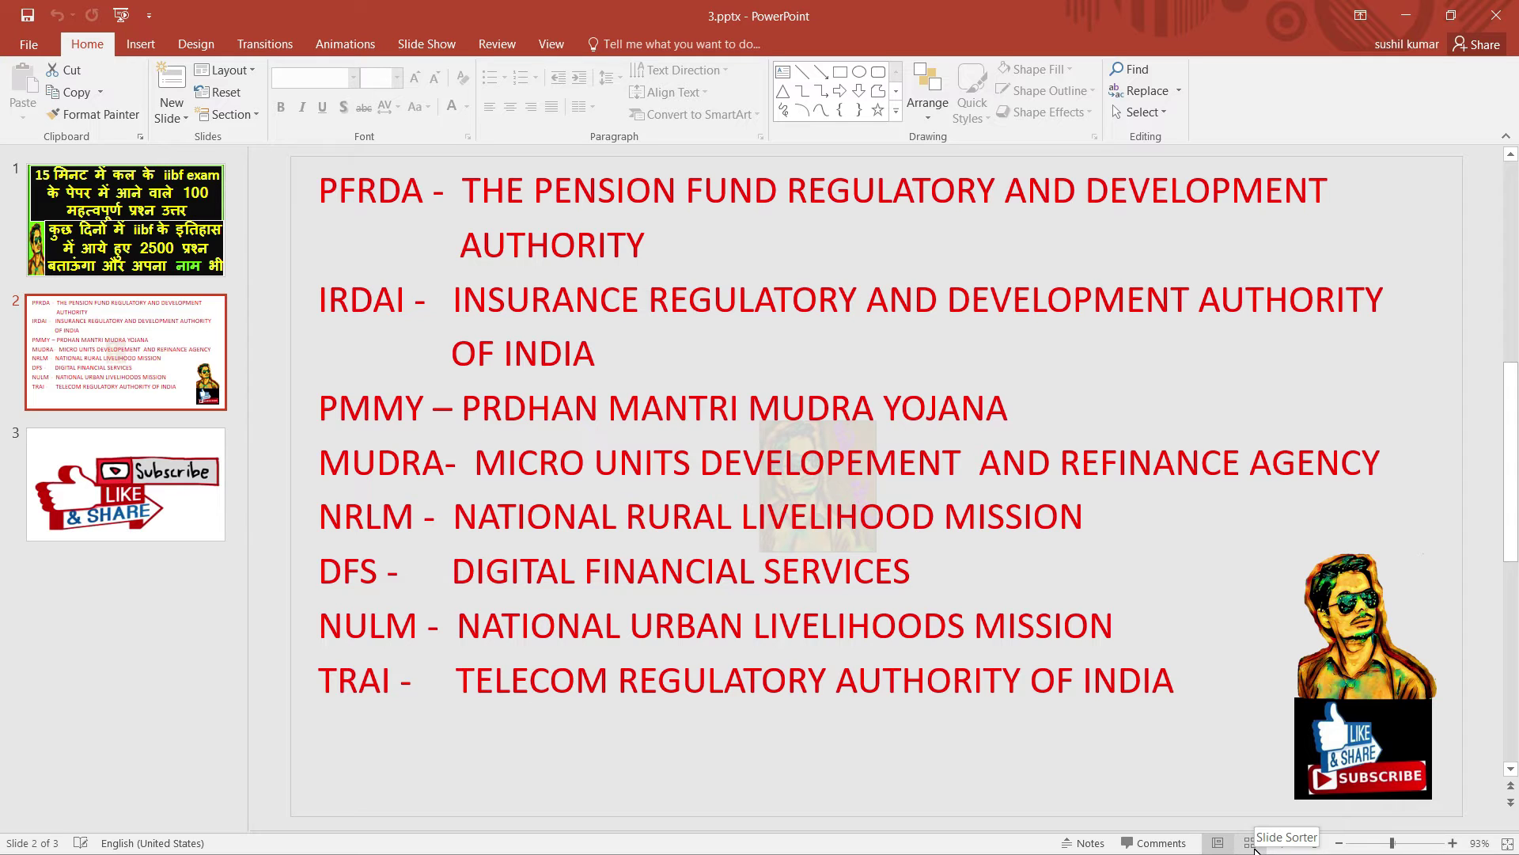
pyautogui.click(1250, 843)
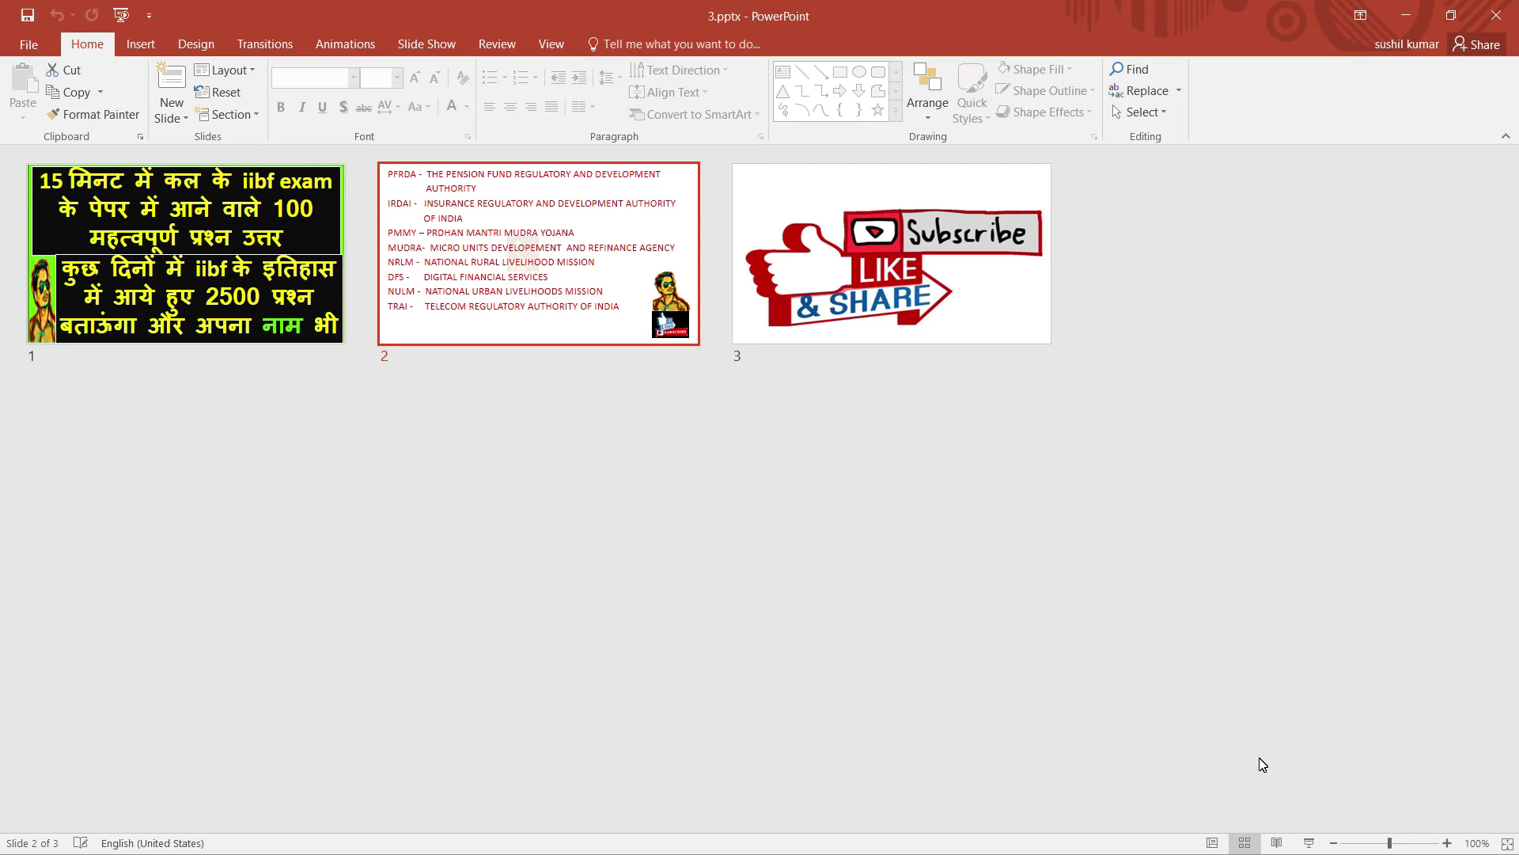
# Page through the slides full-window past the last slide, then back to slide 2.
pyautogui.click(1277, 844)
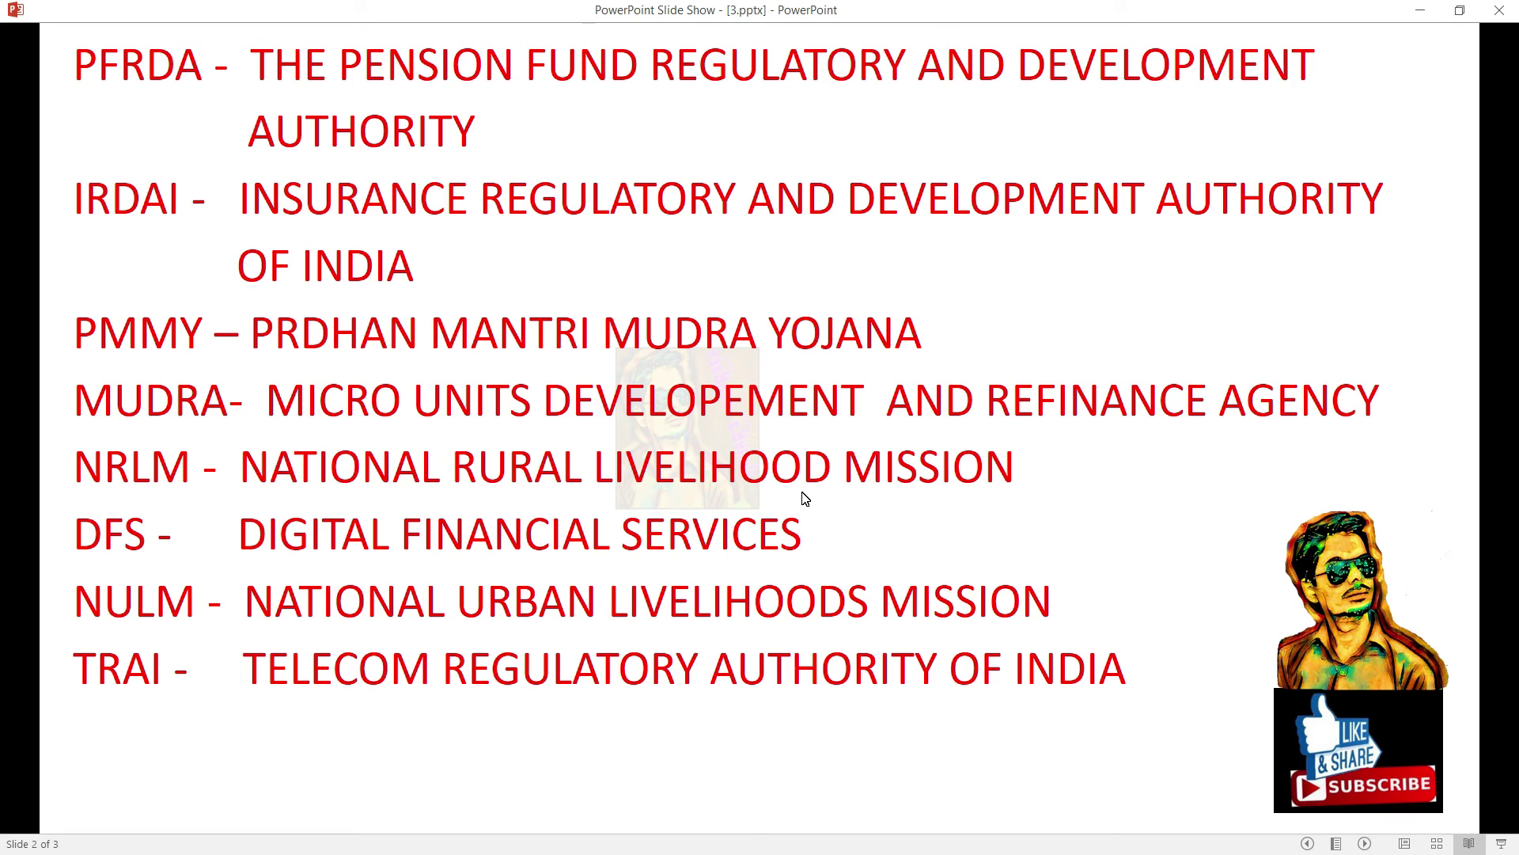
pyautogui.click(1353, 792)
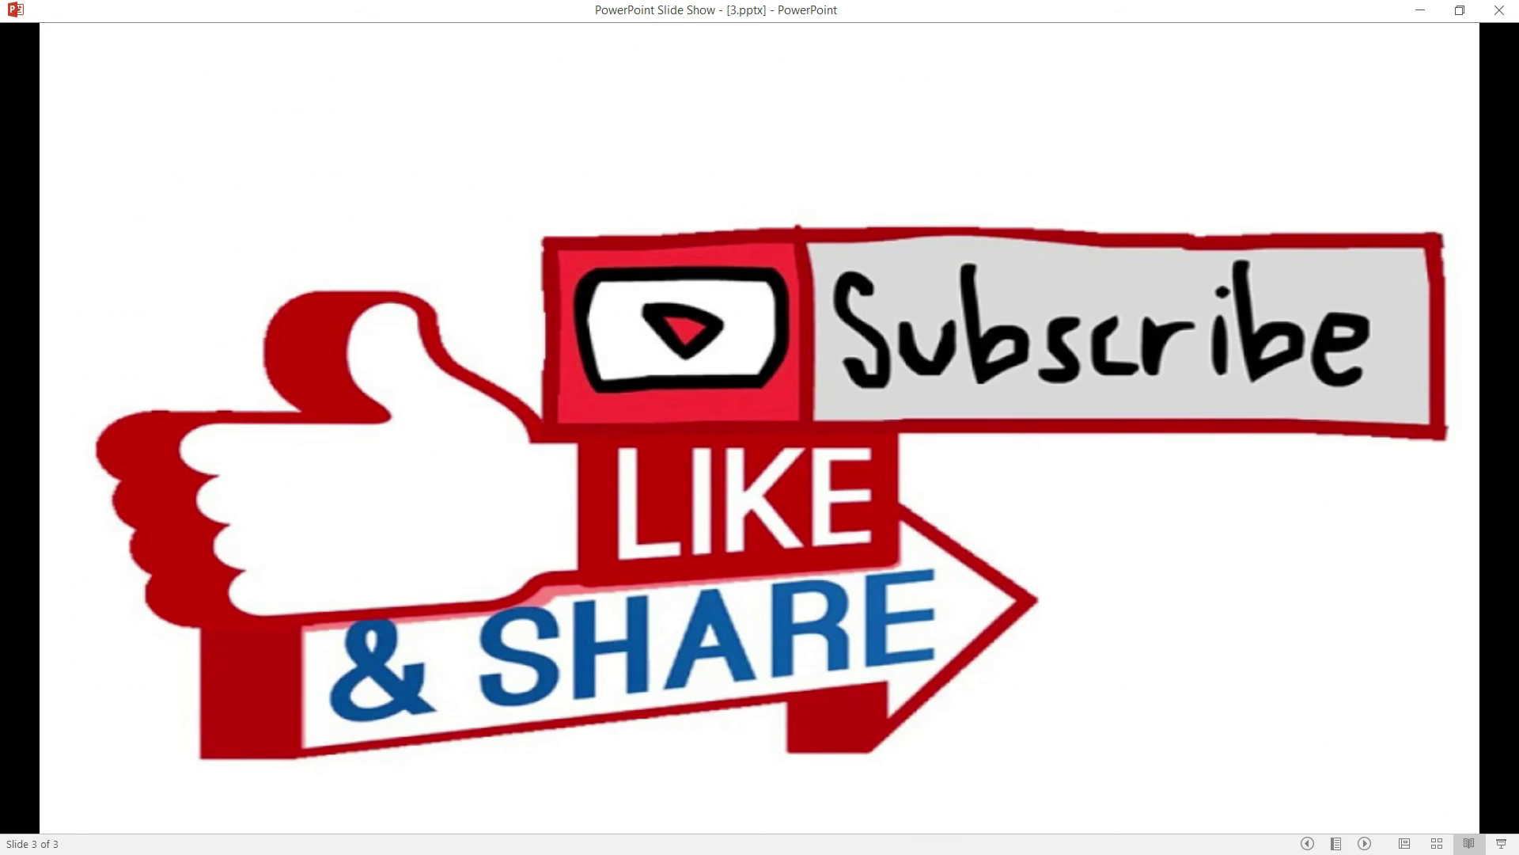
pyautogui.press('Right')
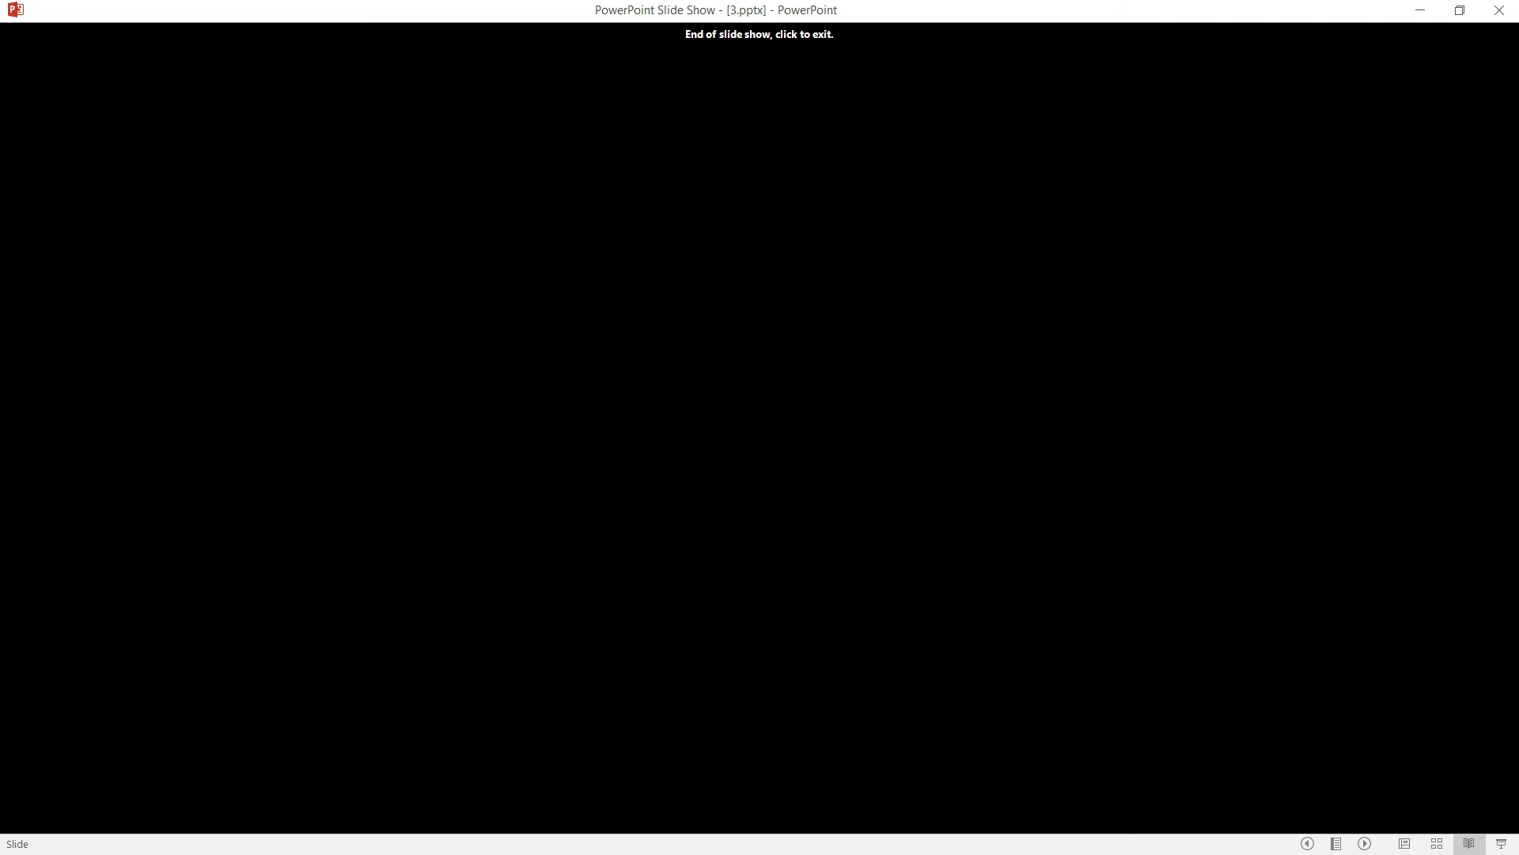
pyautogui.press('Left')
pyautogui.press('Left')
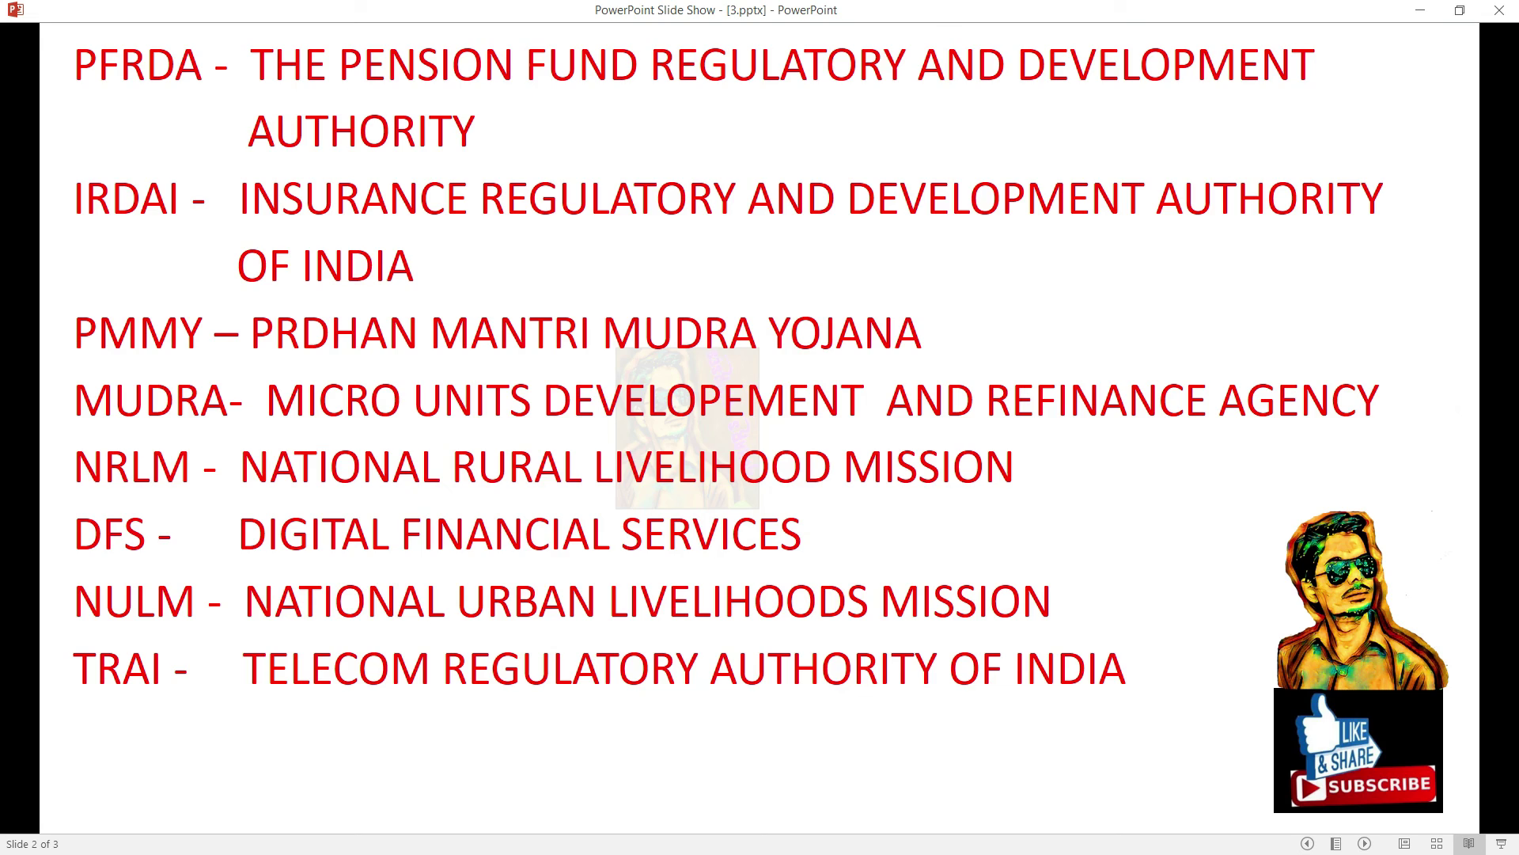
pyautogui.press('Left')
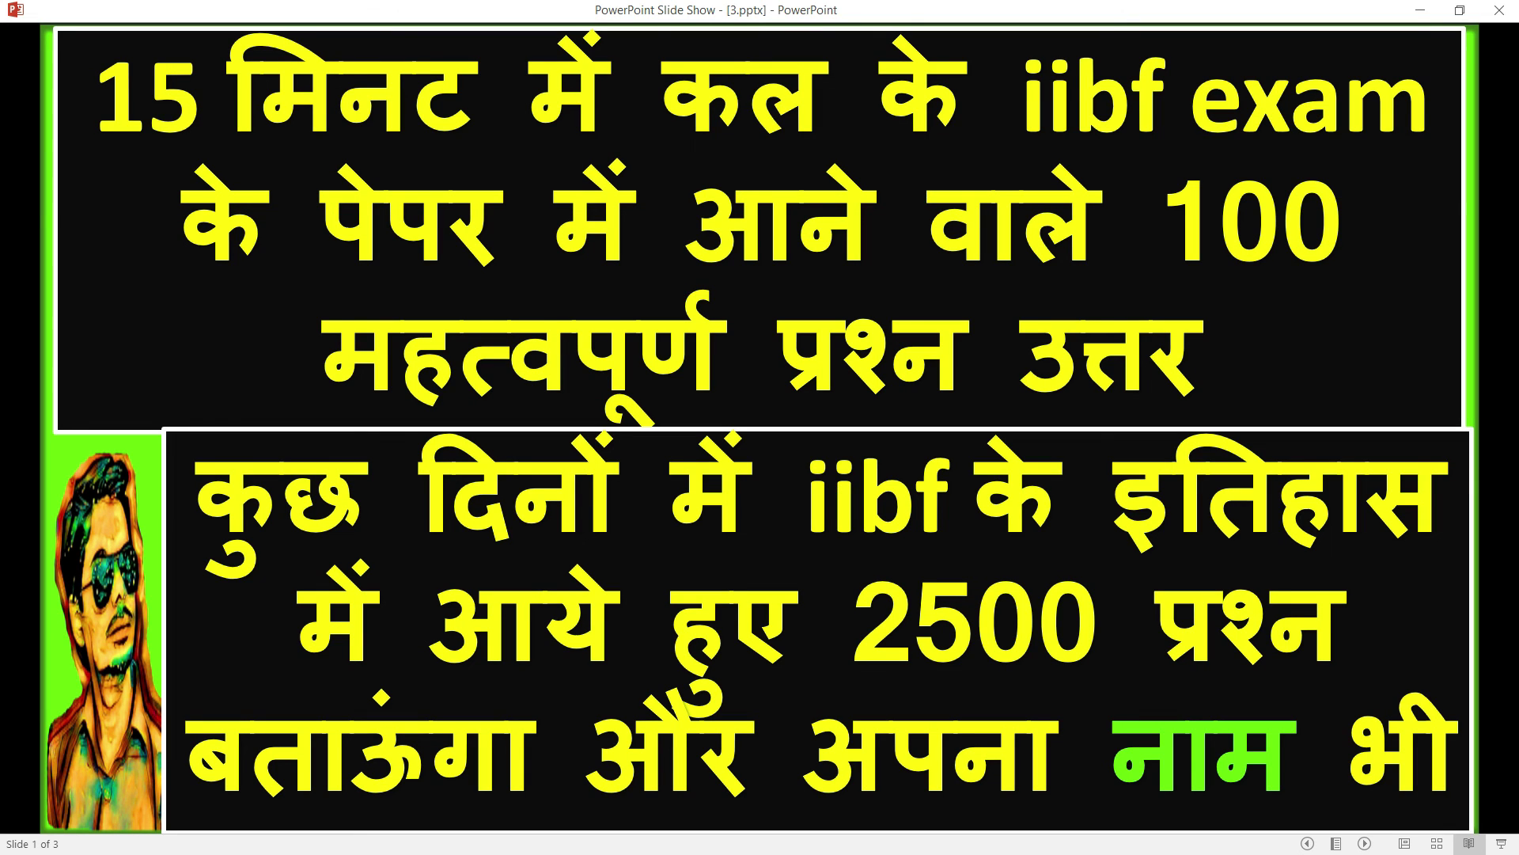
pyautogui.press('Right')
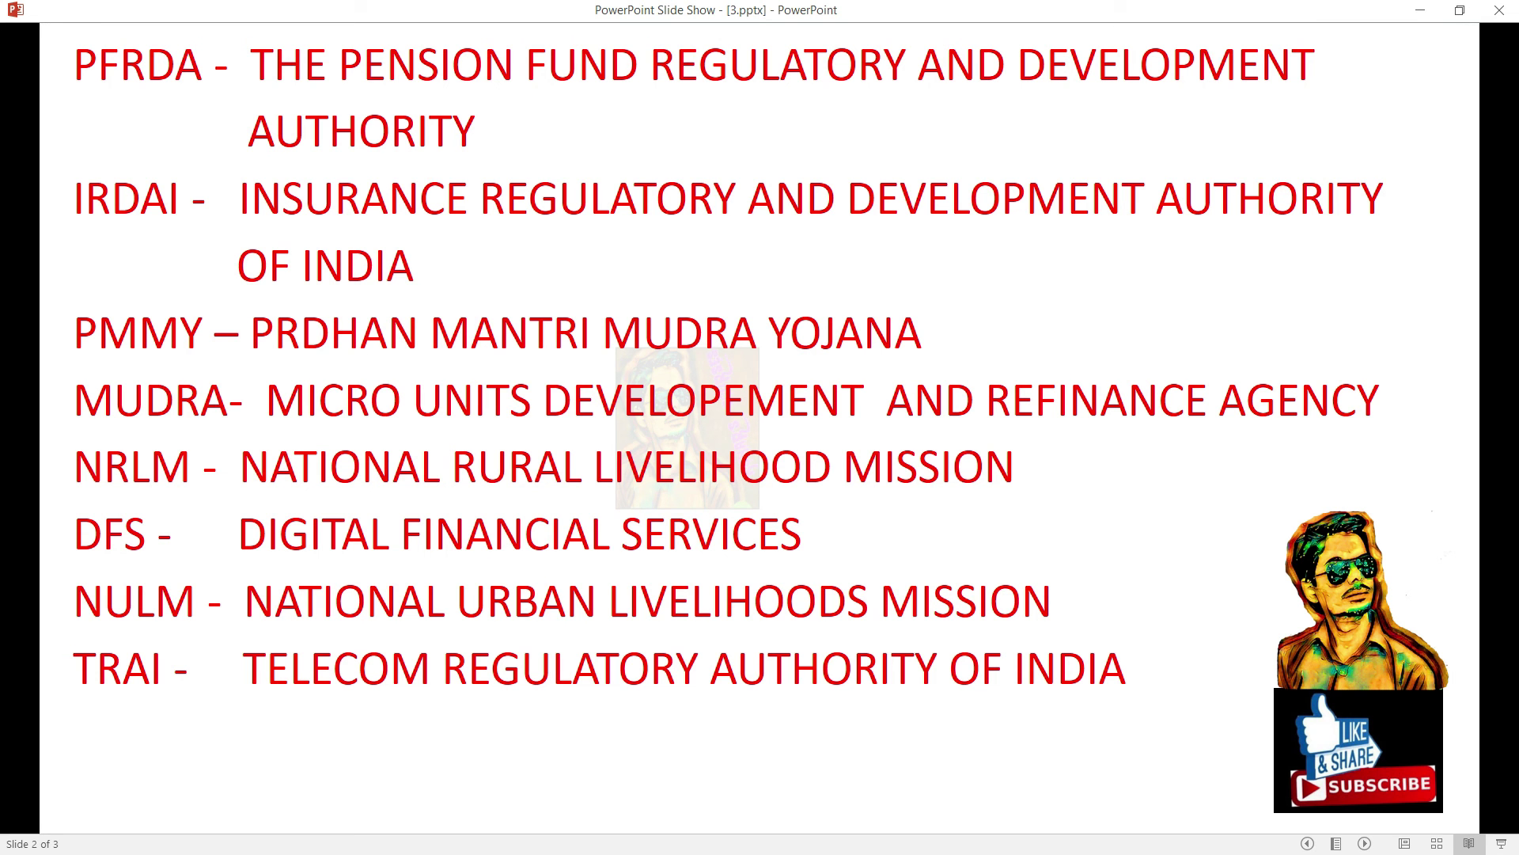